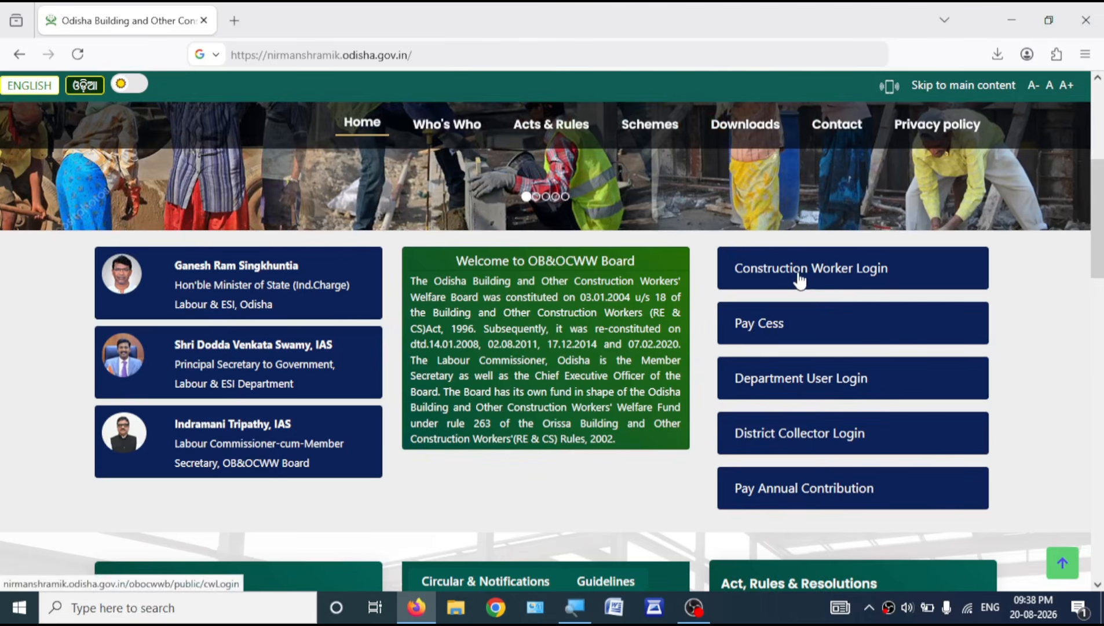
# From Construction Worker Login, open the One Time Registration terms and conditions
pyautogui.click(812, 279)
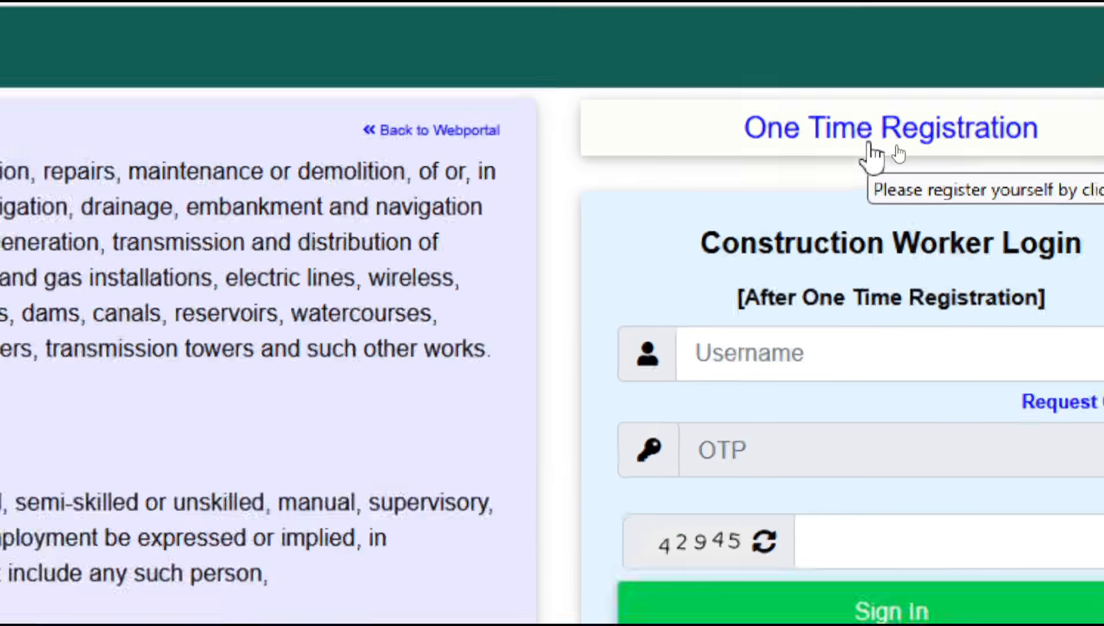
pyautogui.click(872, 154)
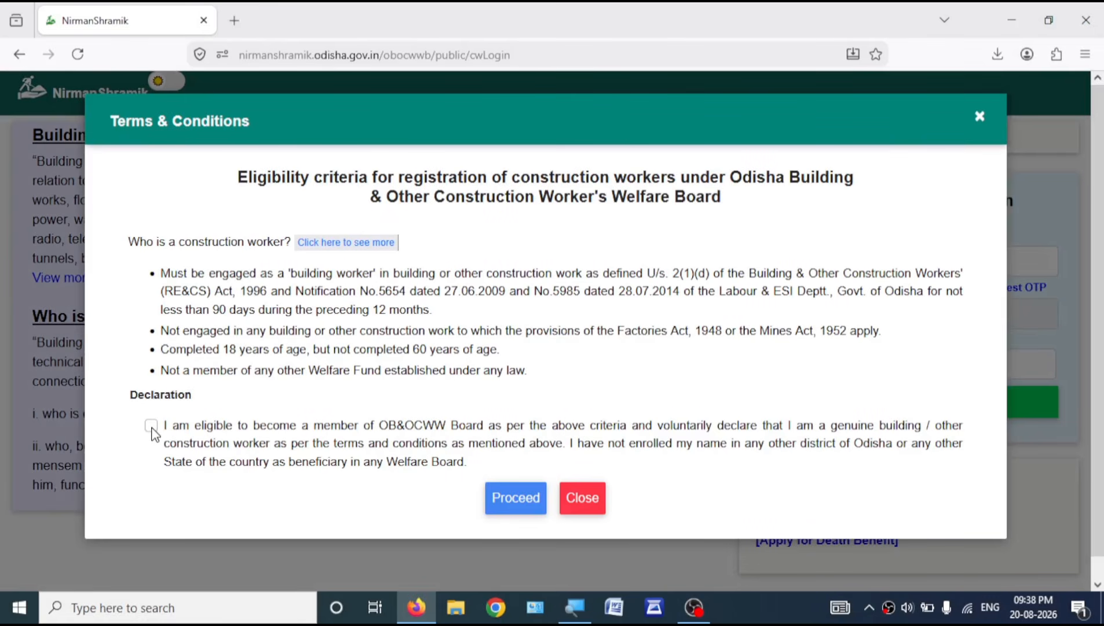
# Accept the eligibility declaration and proceed to the One Time Registration form
pyautogui.click(151, 426)
pyautogui.click(515, 500)
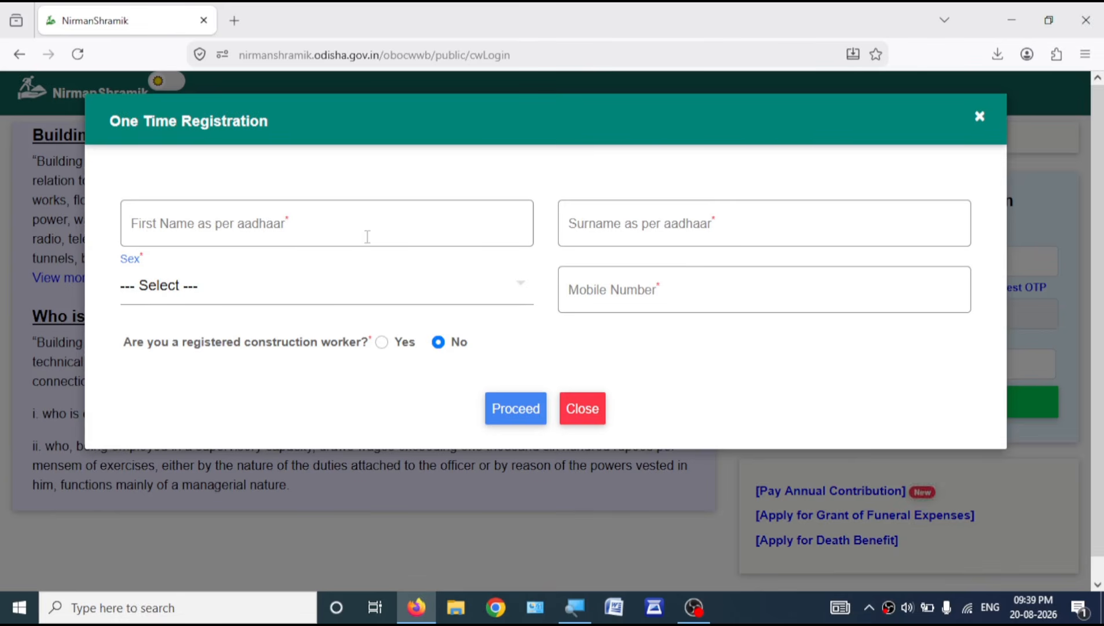
# Set the worker's sex to Male and submit the details to receive a registration OTP
pyautogui.click(213, 297)
pyautogui.click(212, 297)
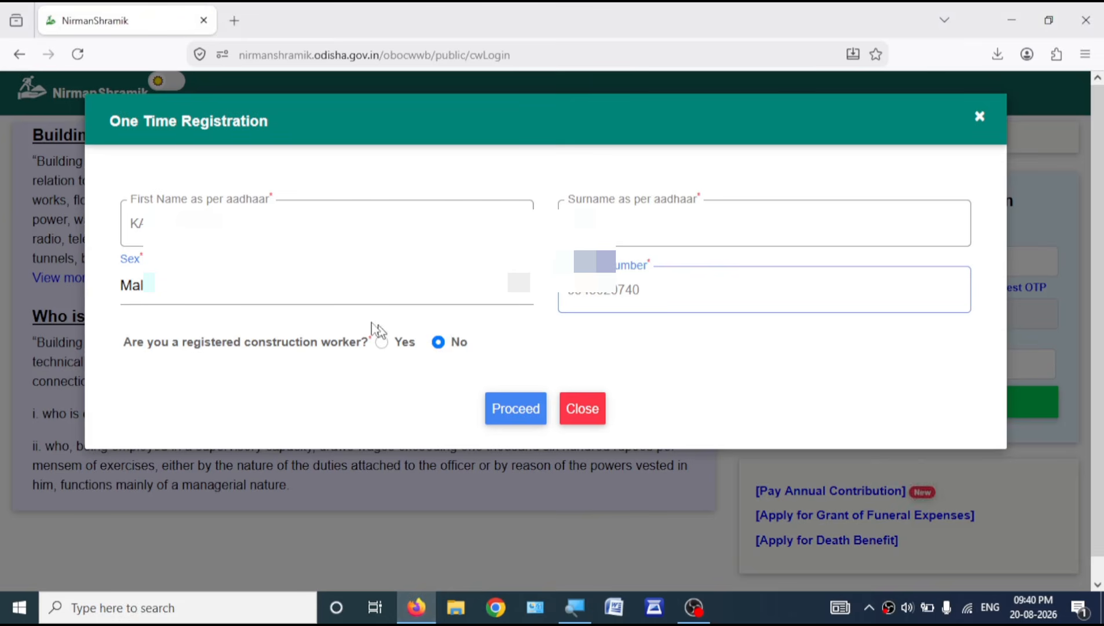
pyautogui.click(515, 409)
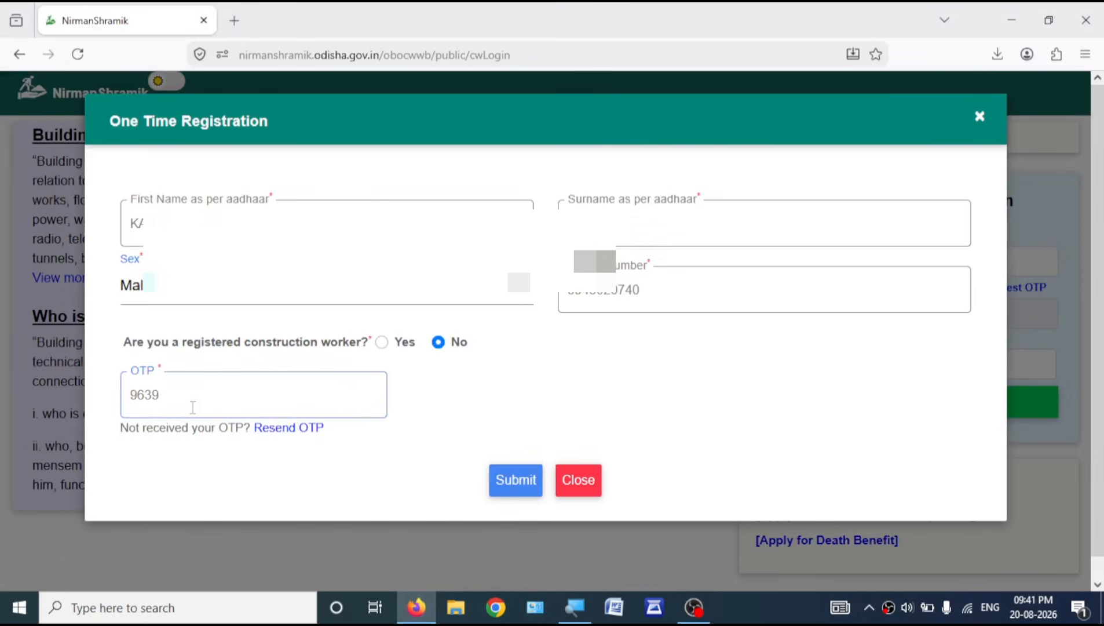
# Submit the registration with the OTP and close the account-created message
pyautogui.click(510, 491)
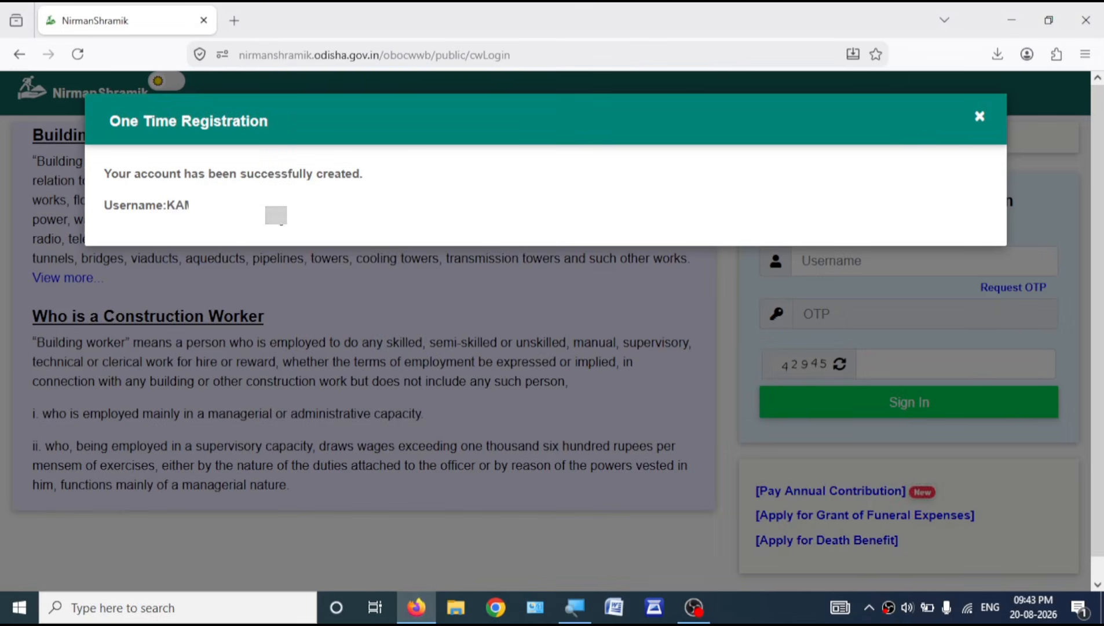
pyautogui.click(980, 117)
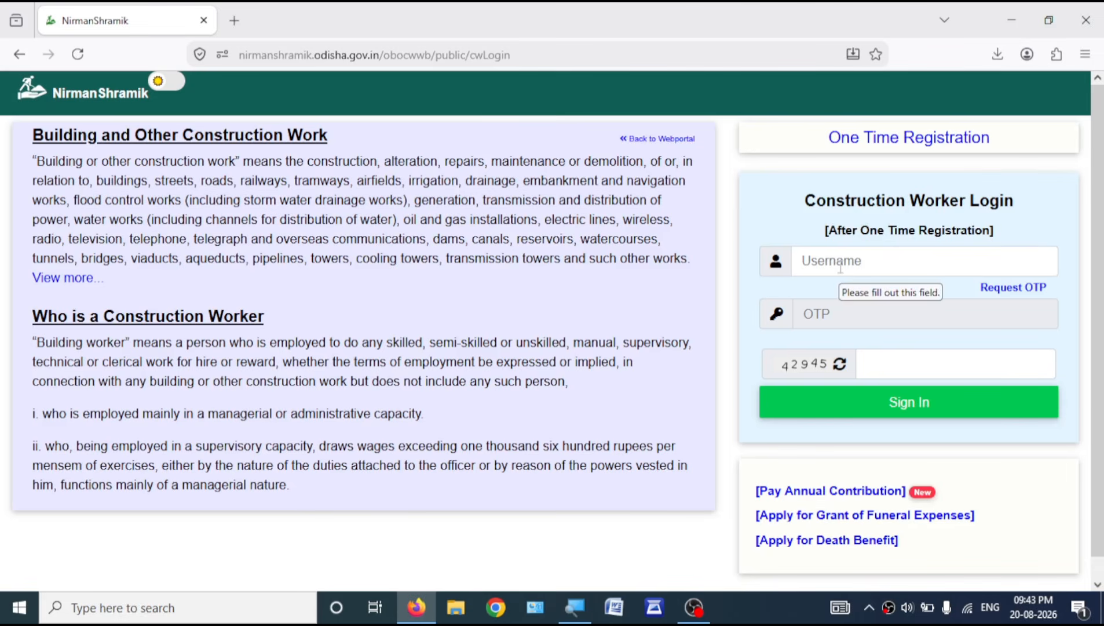
# Enter the new worker's username on the login page and request a login OTP
pyautogui.click(840, 268)
pyautogui.write('KAM')
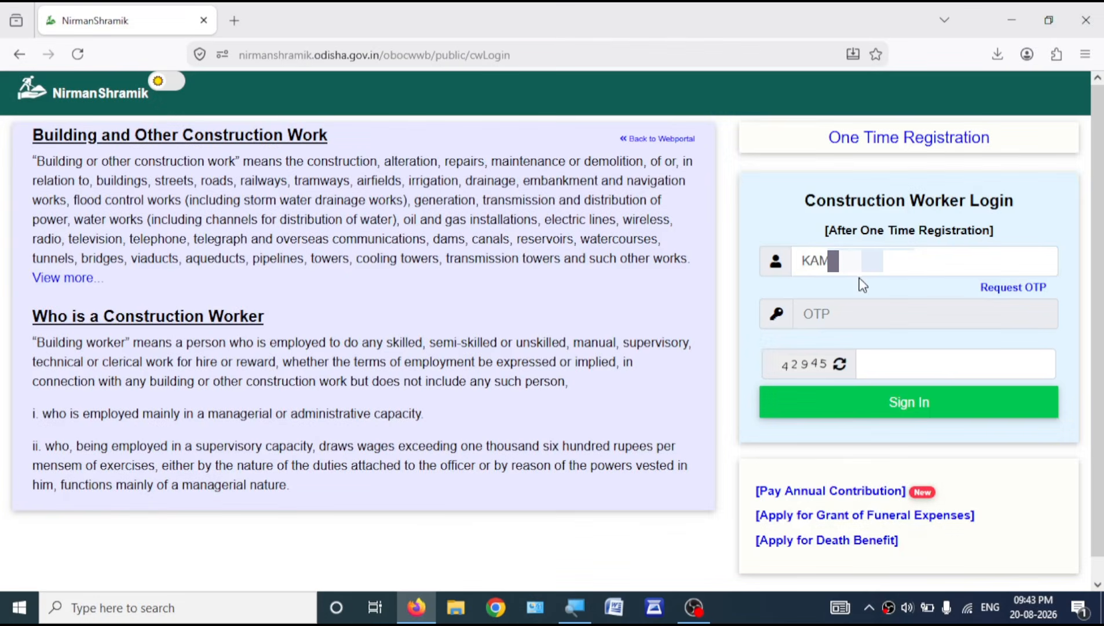
pyautogui.click(1010, 293)
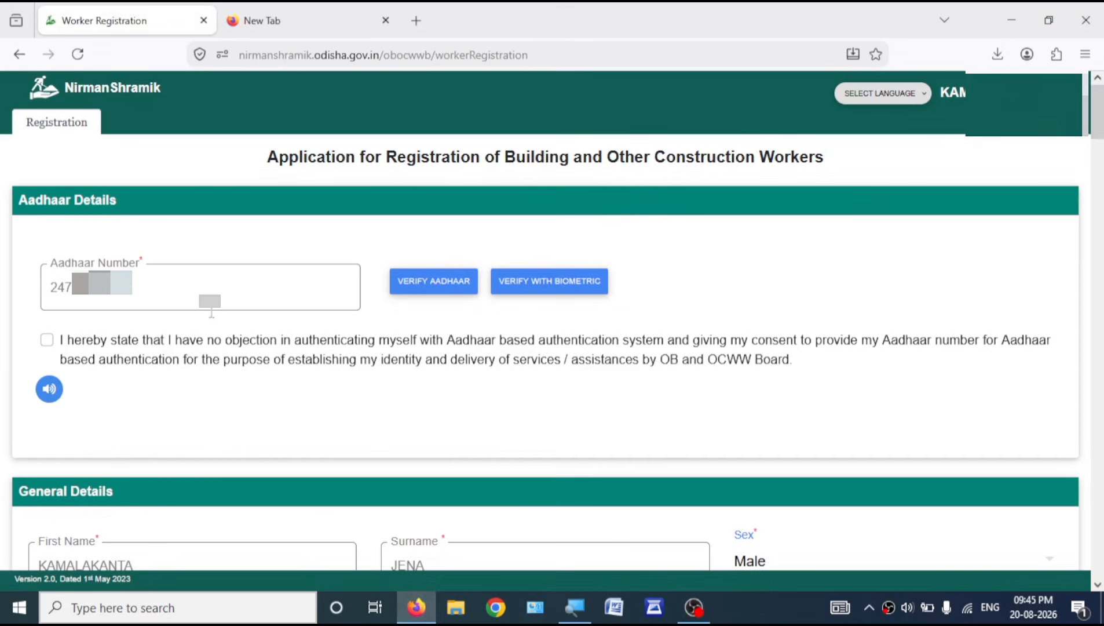
# Give Aadhaar authentication consent, request the OTP, enter the received code and verify it
pyautogui.click(47, 341)
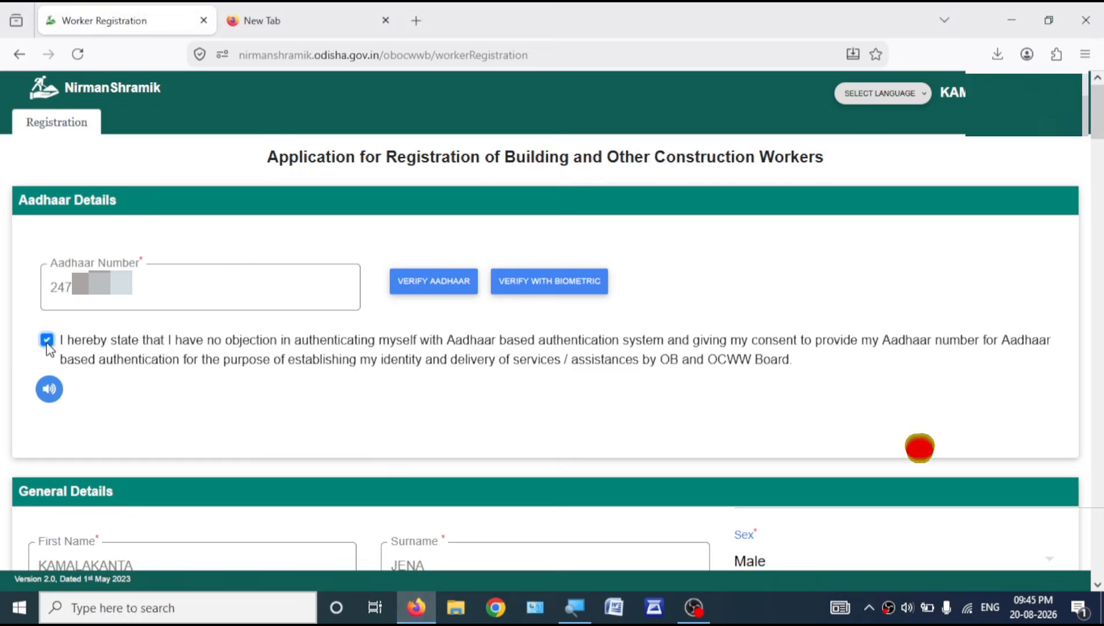
pyautogui.click(425, 290)
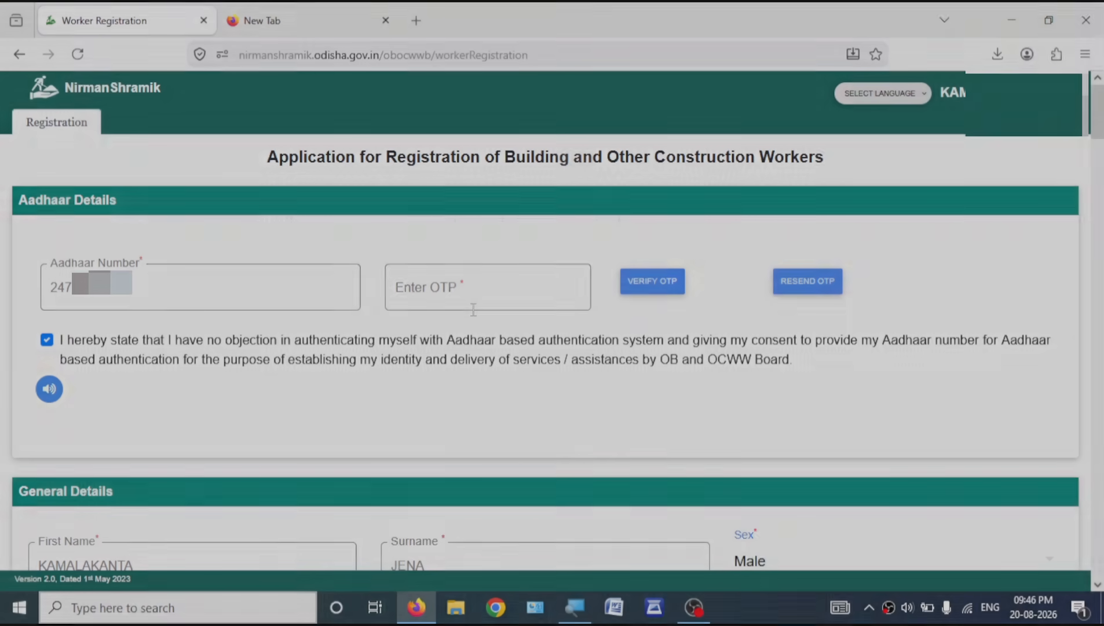
pyautogui.click(473, 307)
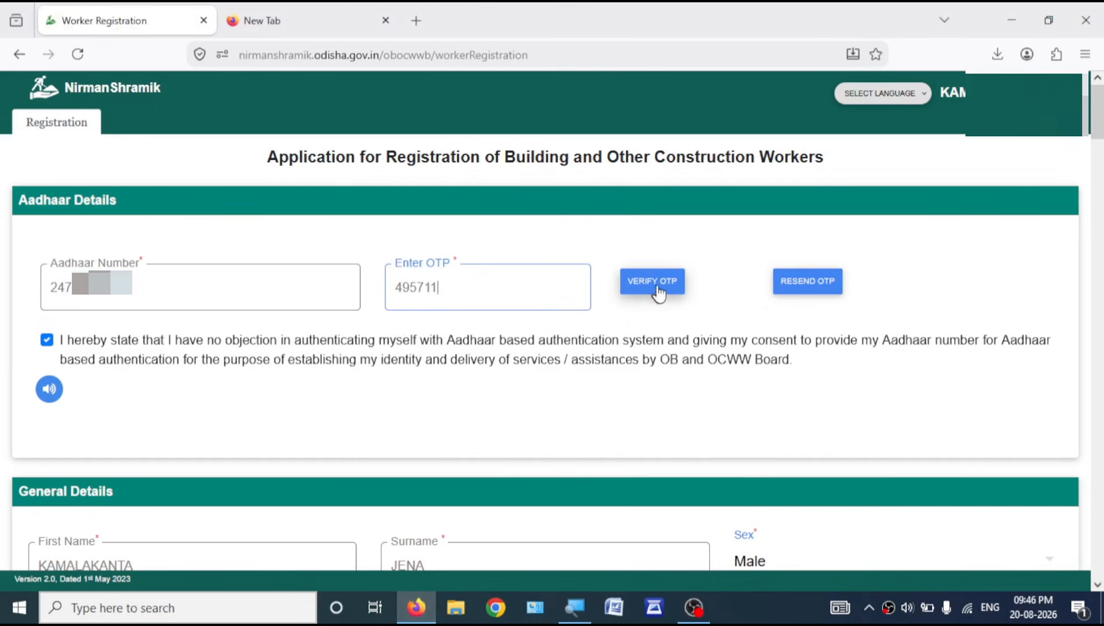
pyautogui.click(653, 285)
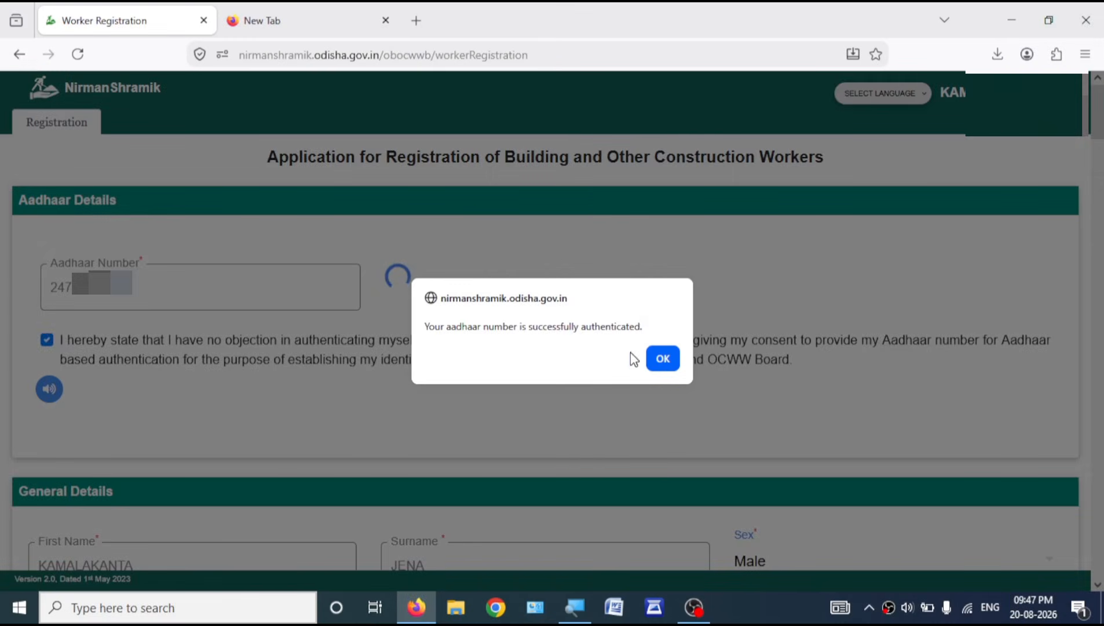
# Acknowledge the authentication alerts and accept changing the applicant name to the Aadhaar name
pyautogui.click(663, 359)
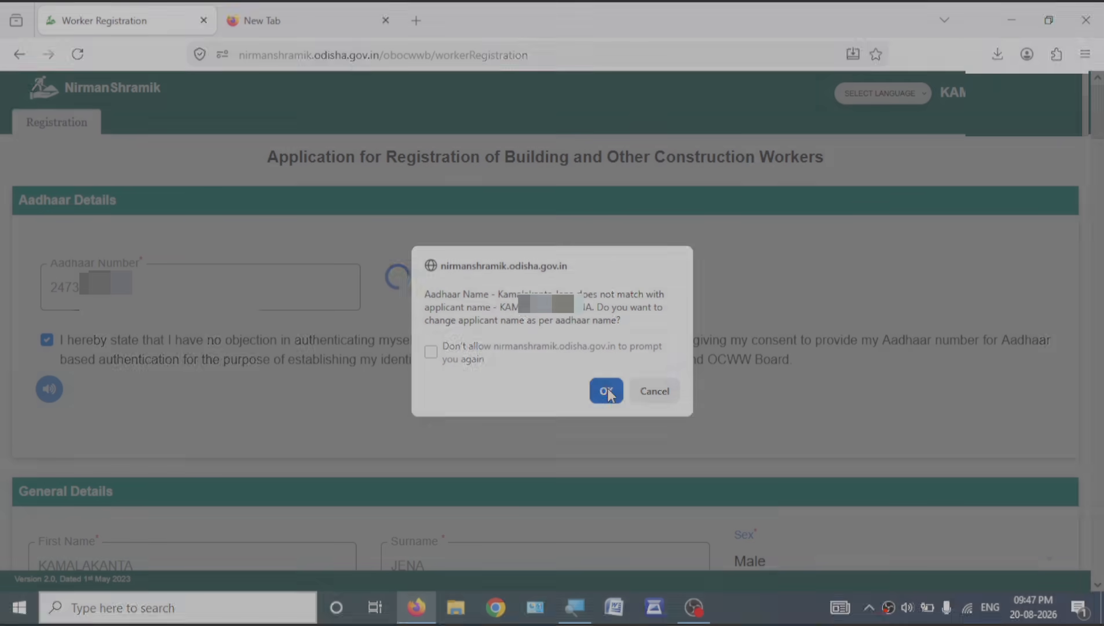
pyautogui.click(606, 392)
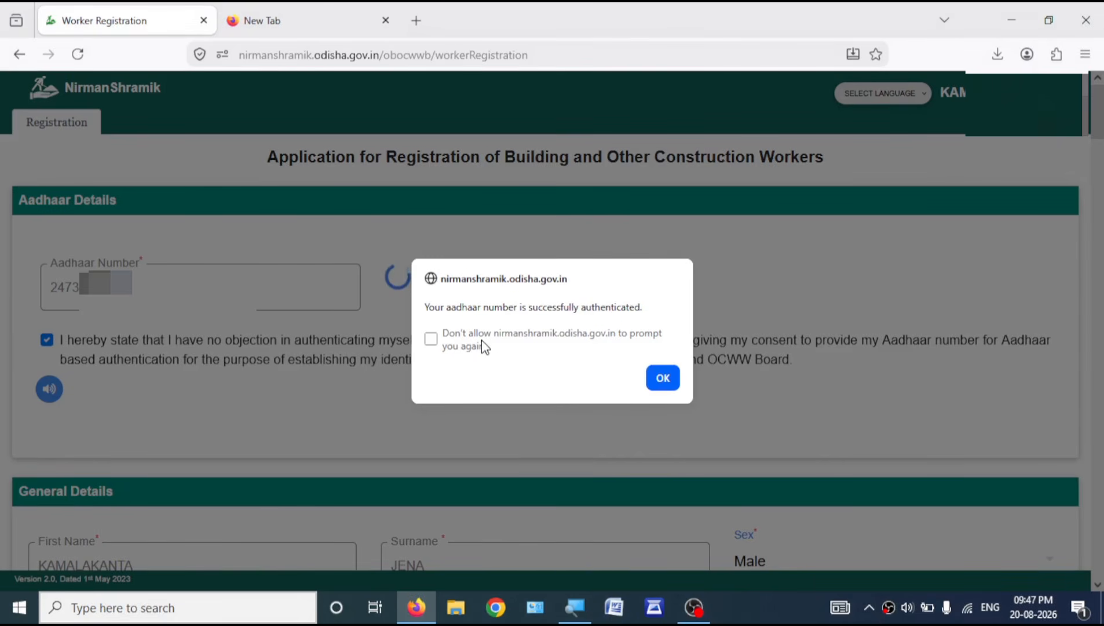
pyautogui.click(663, 378)
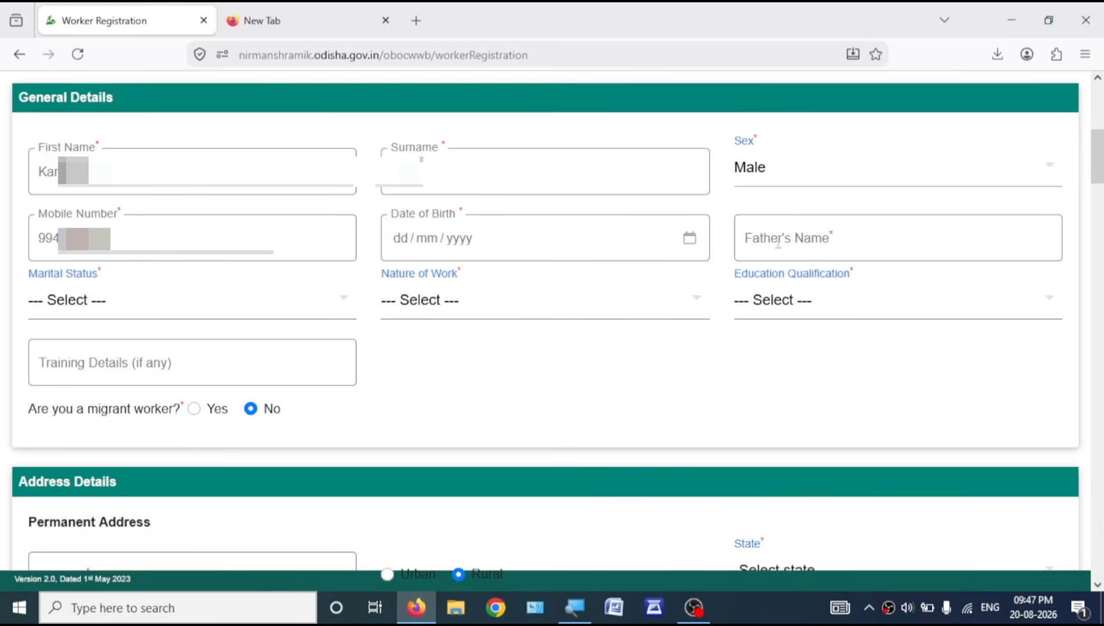
# In General Details choose Married, Unskilled Construction Worker and Below Matriculation from the dropdowns
pyautogui.click(183, 305)
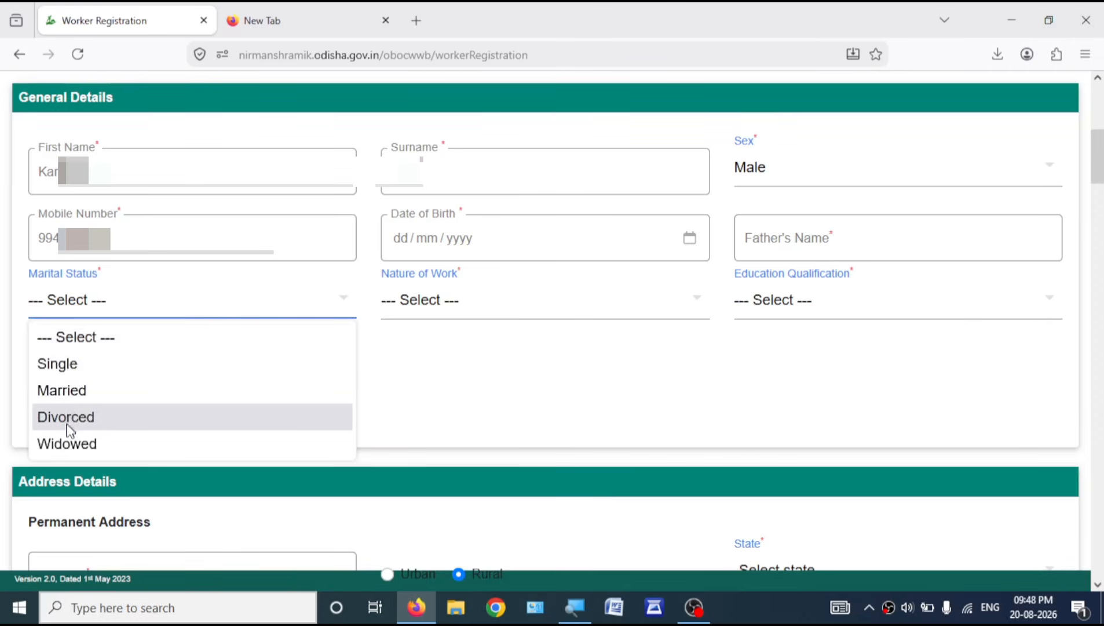
pyautogui.click(71, 393)
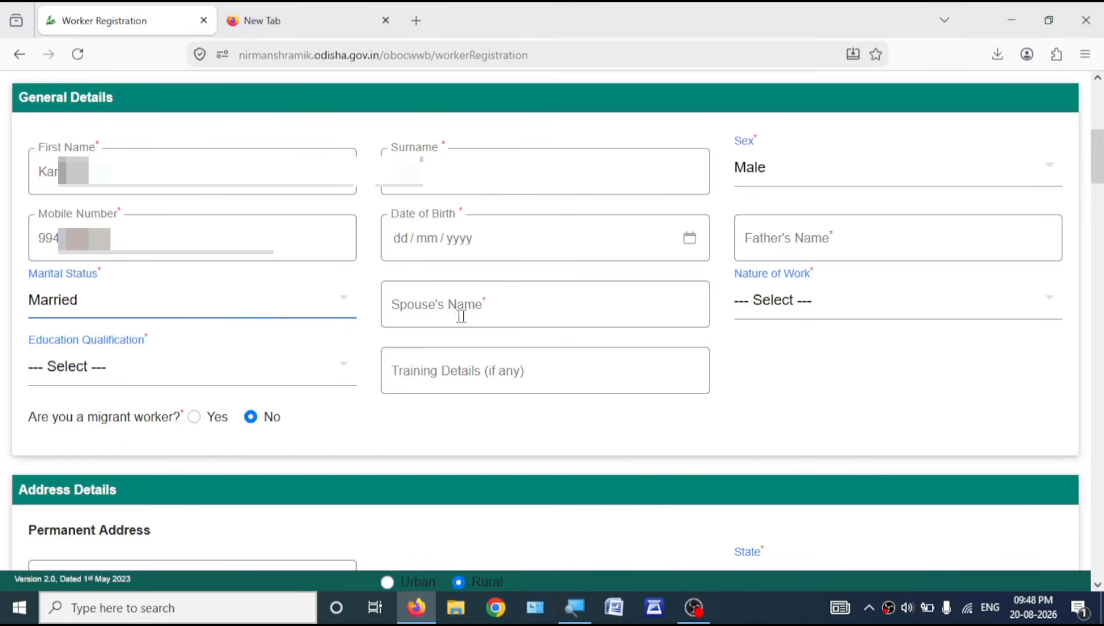
pyautogui.click(805, 306)
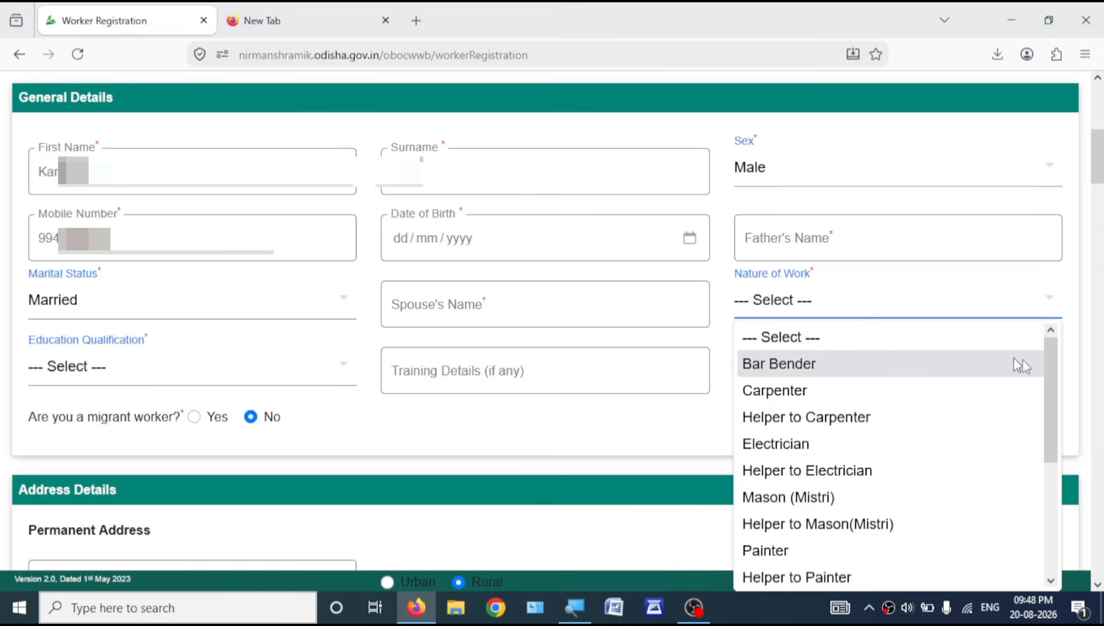
pyautogui.moveTo(1046, 364); pyautogui.dragTo(1050, 460)
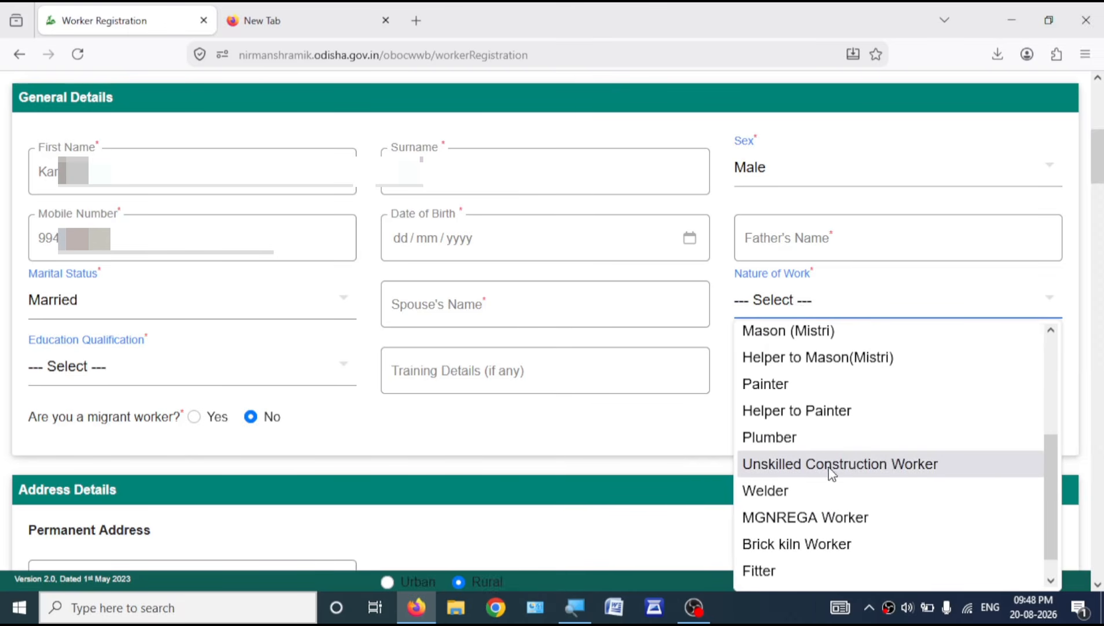
pyautogui.click(867, 475)
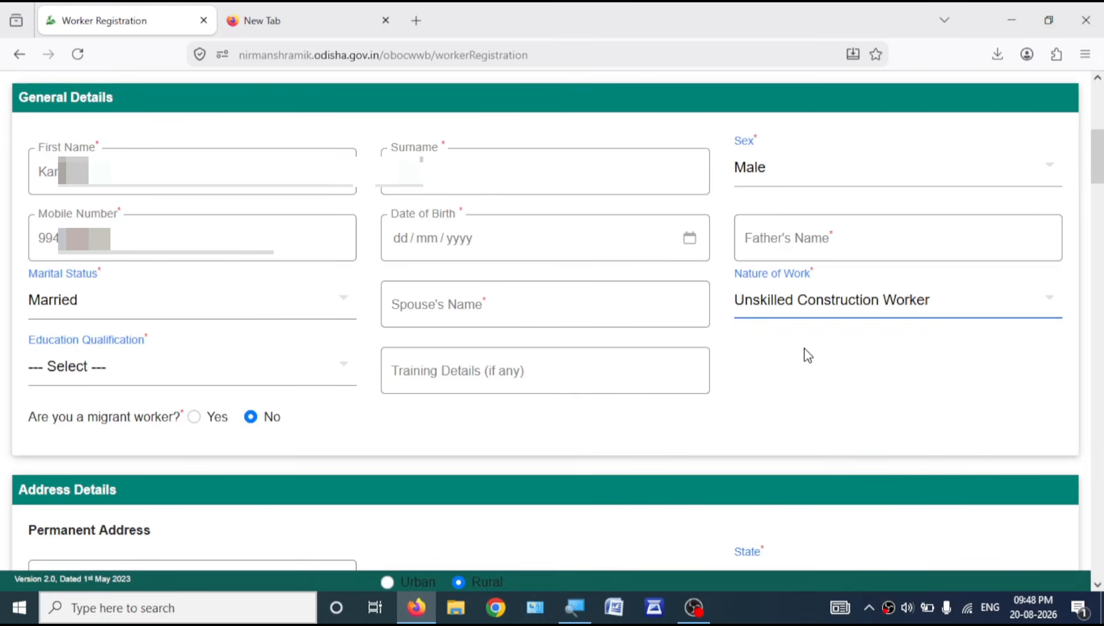
pyautogui.click(108, 366)
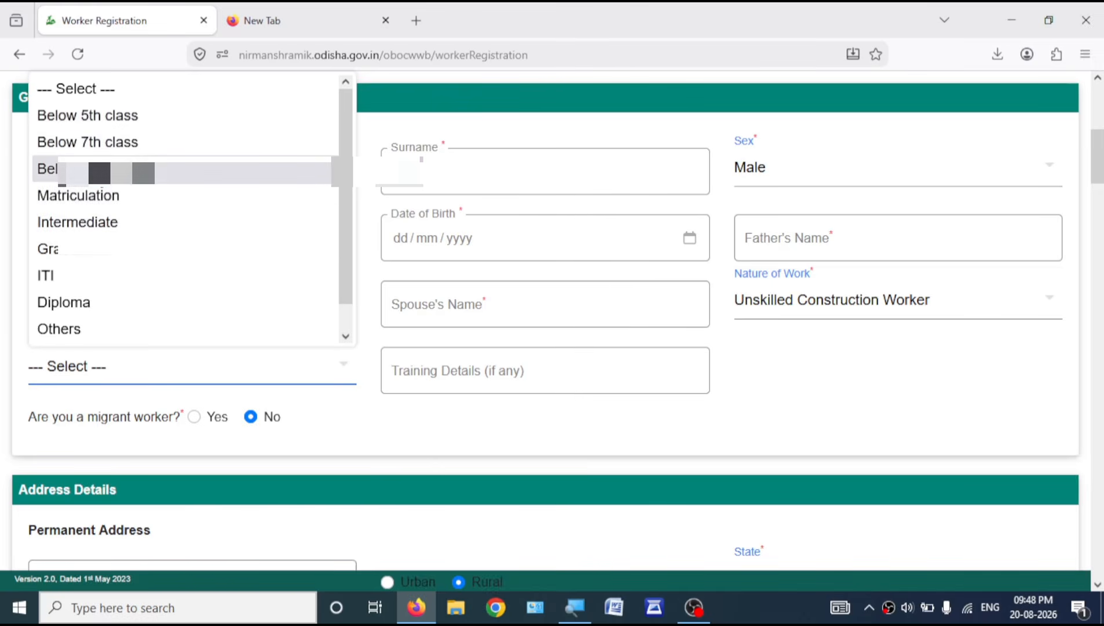
pyautogui.click(47, 169)
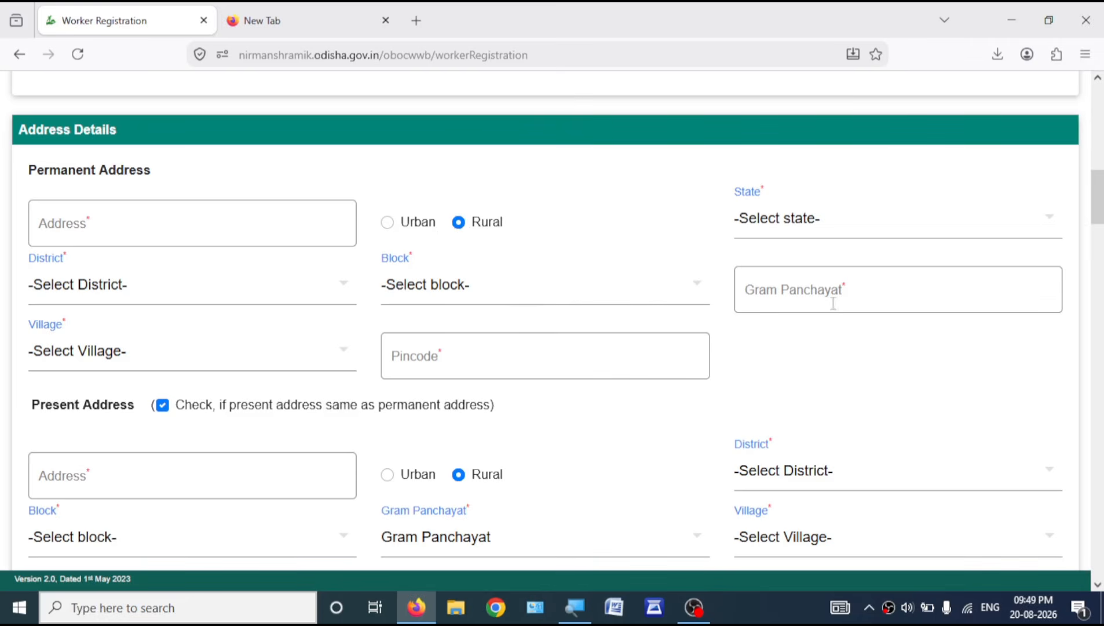
# Check the permanent address village list, which is empty, and close it
pyautogui.click(204, 366)
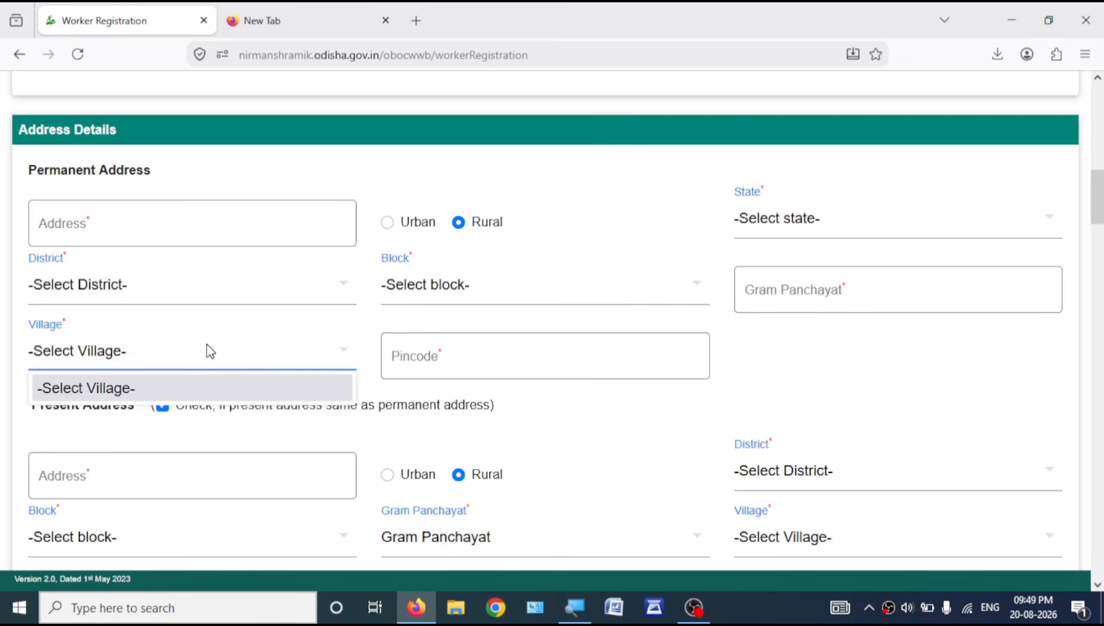
pyautogui.click(212, 363)
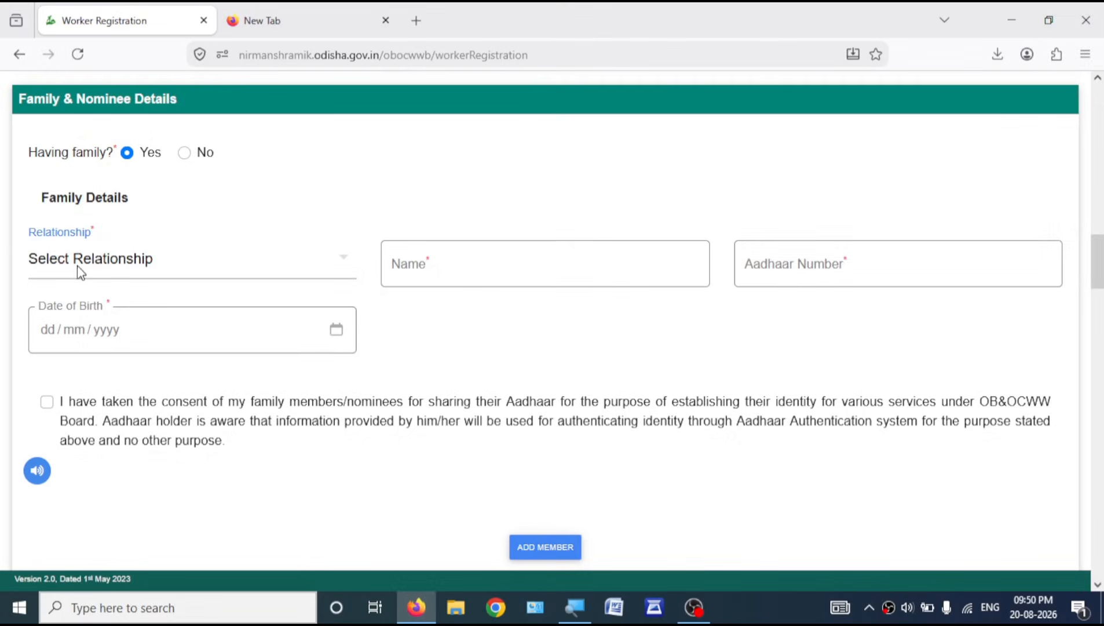
pyautogui.click(140, 271)
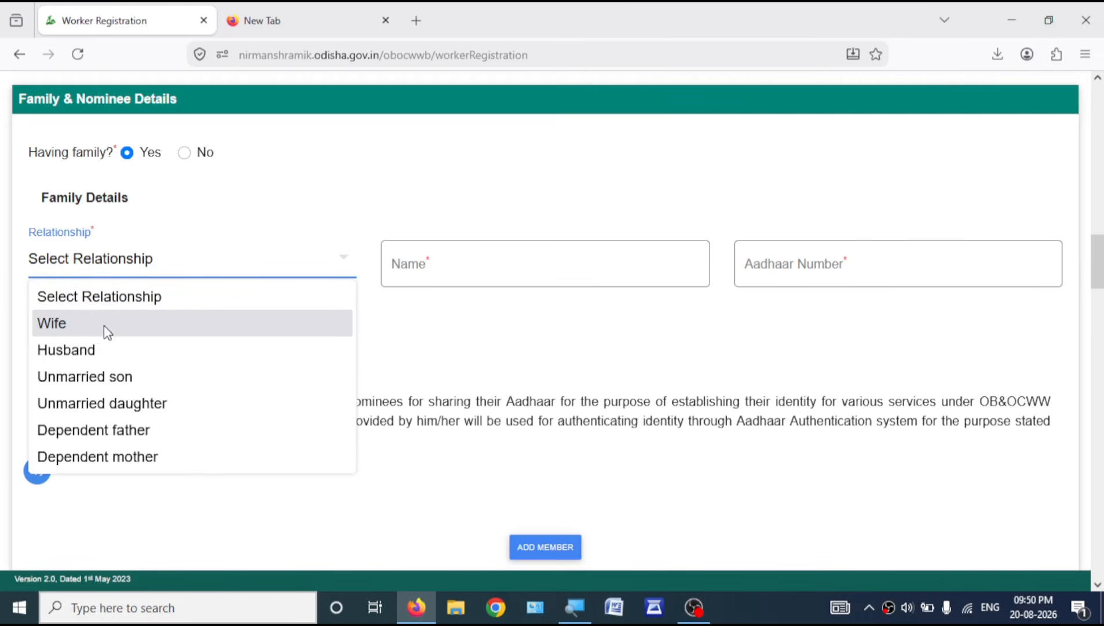
pyautogui.click(74, 330)
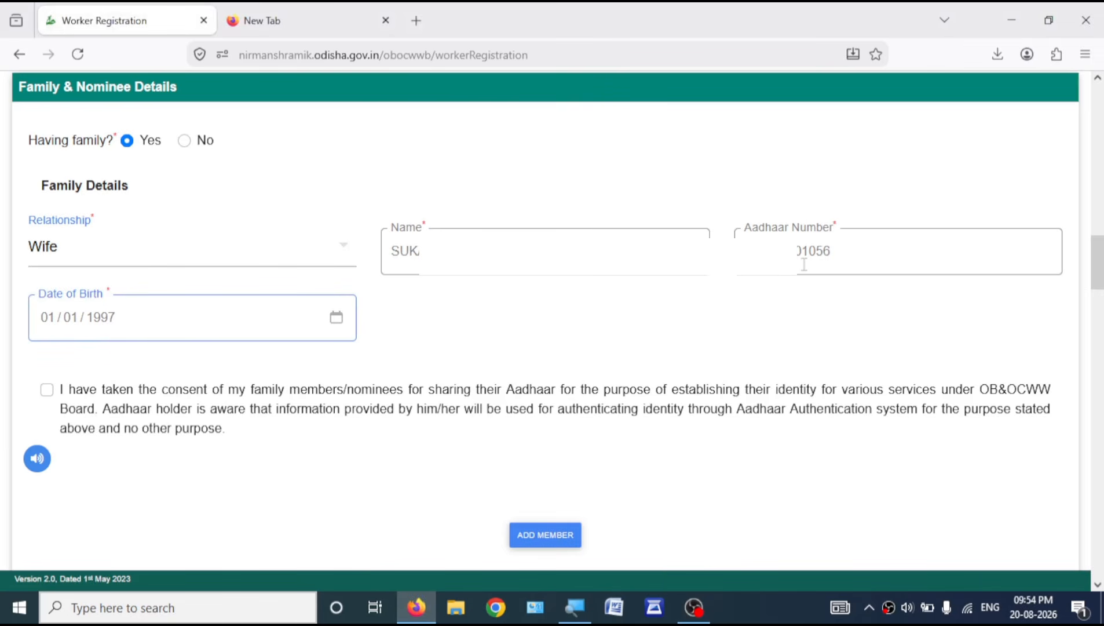
pyautogui.click(48, 390)
pyautogui.click(533, 538)
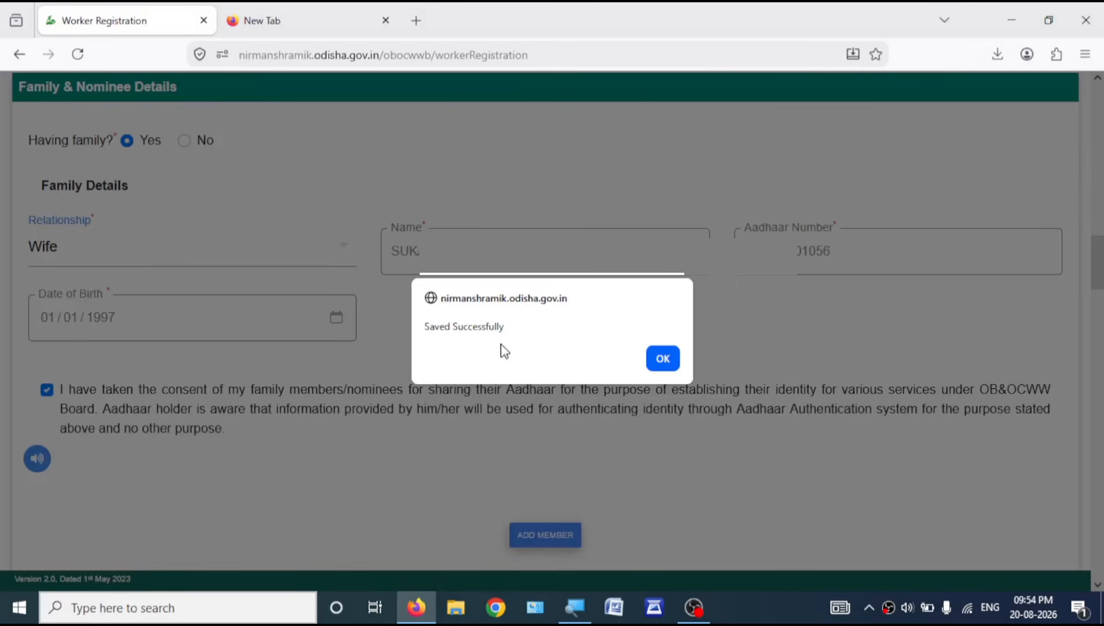
pyautogui.click(652, 366)
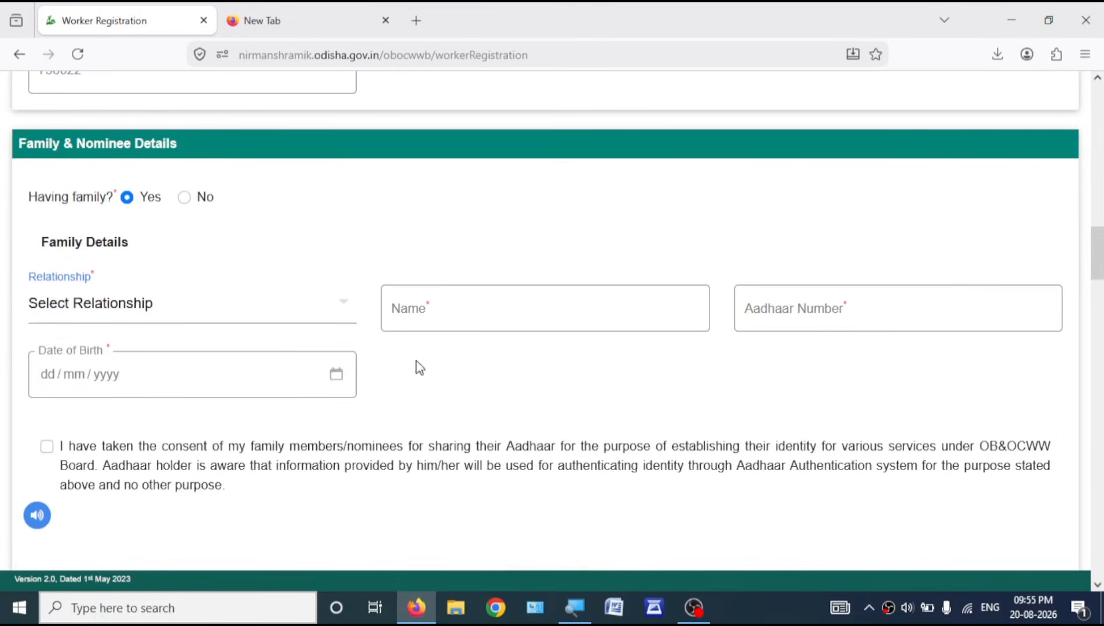
# Select Unmarried son as the relationship with Aadhaar consent, then scroll to the Nominee details
pyautogui.click(79, 313)
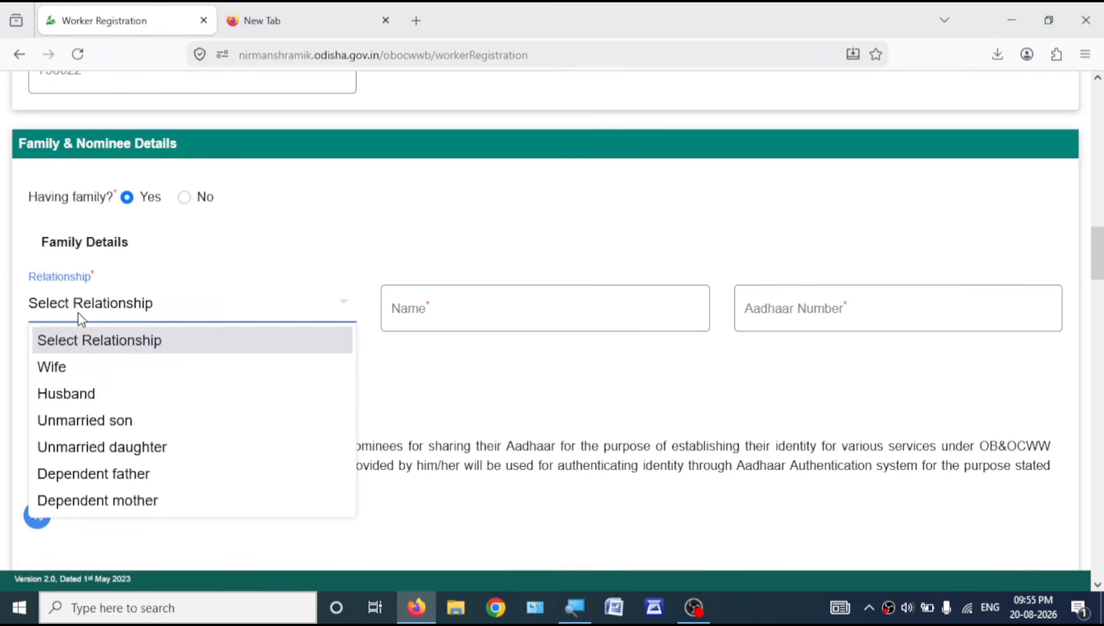
pyautogui.click(85, 421)
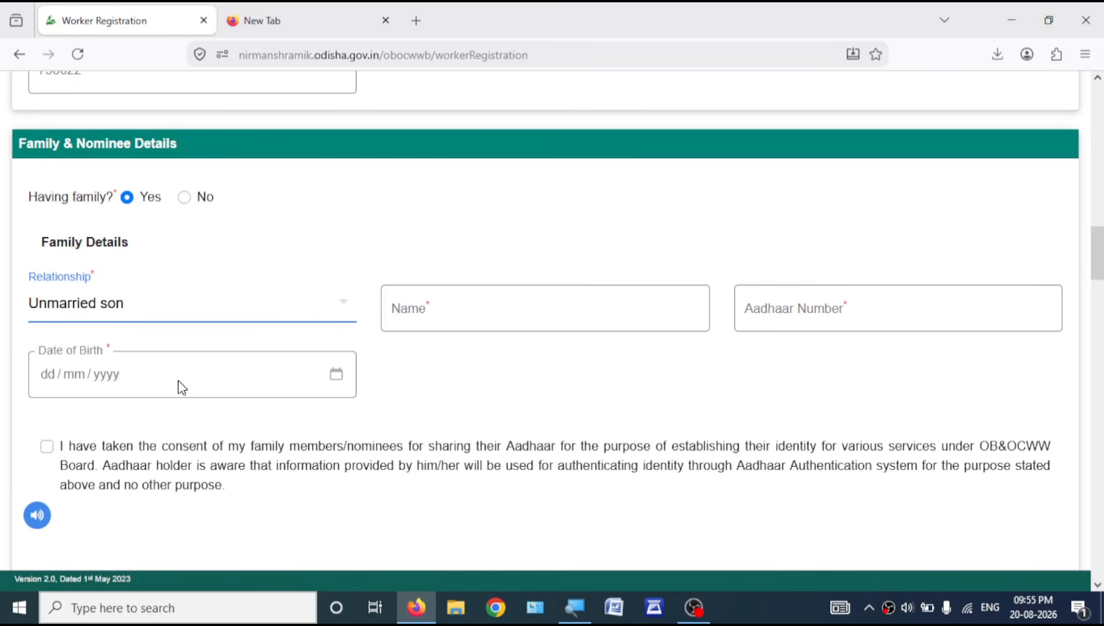
pyautogui.click(47, 447)
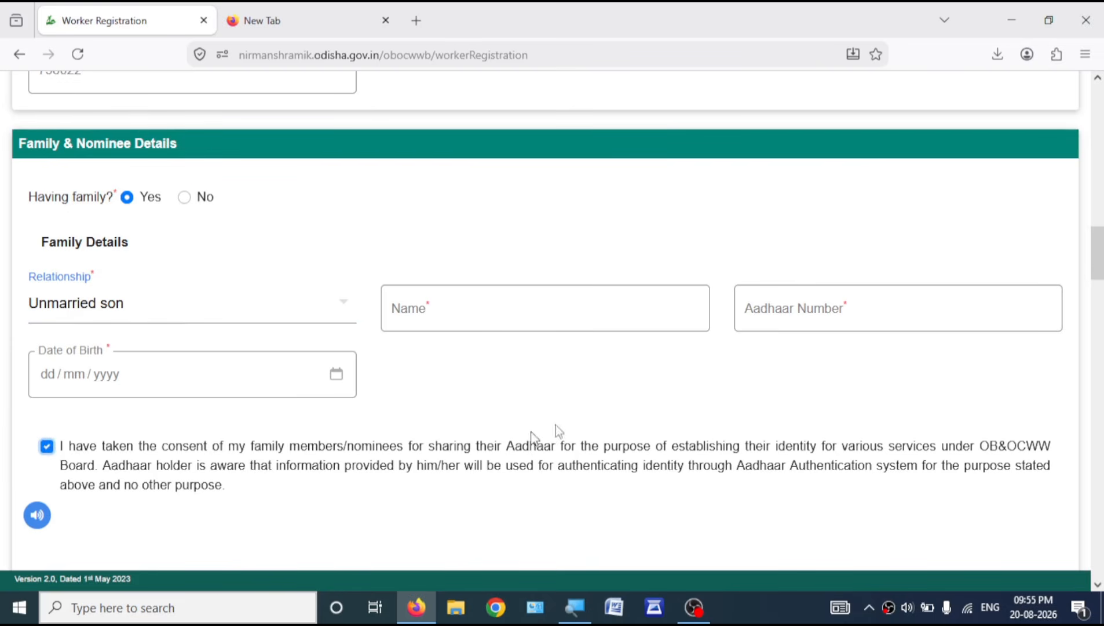
pyautogui.scroll(-1, 722, 471)
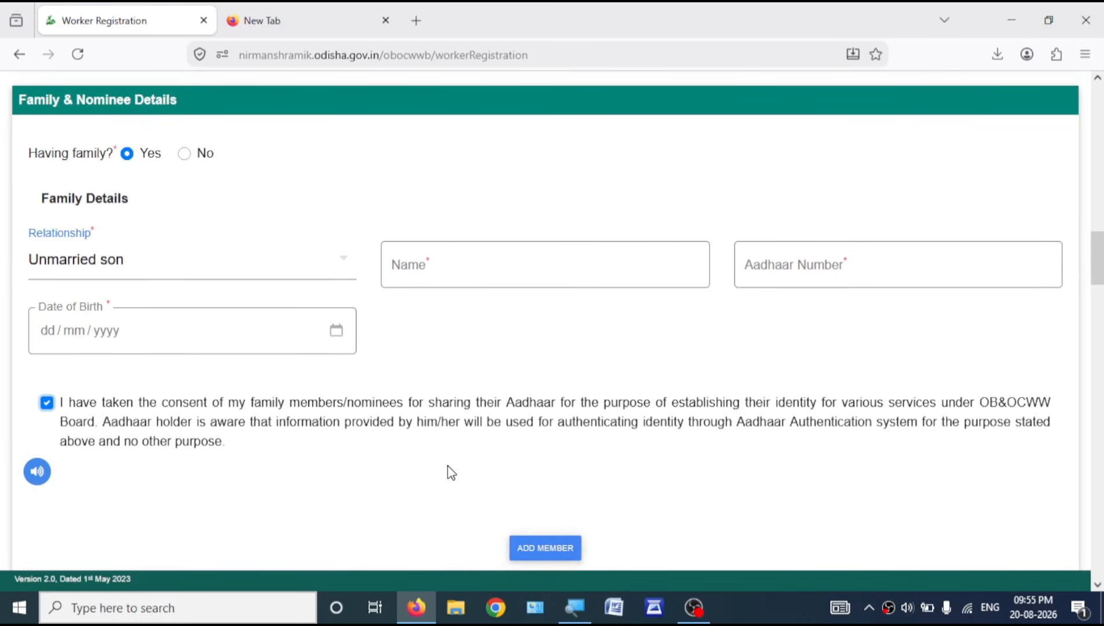
pyautogui.click(284, 277)
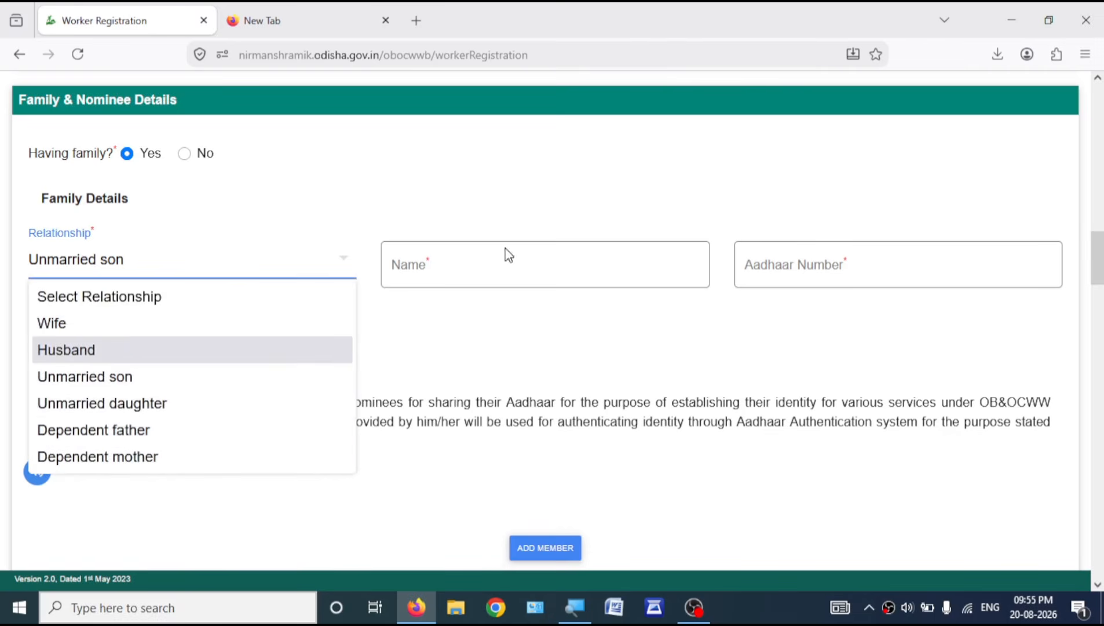
pyautogui.click(784, 332)
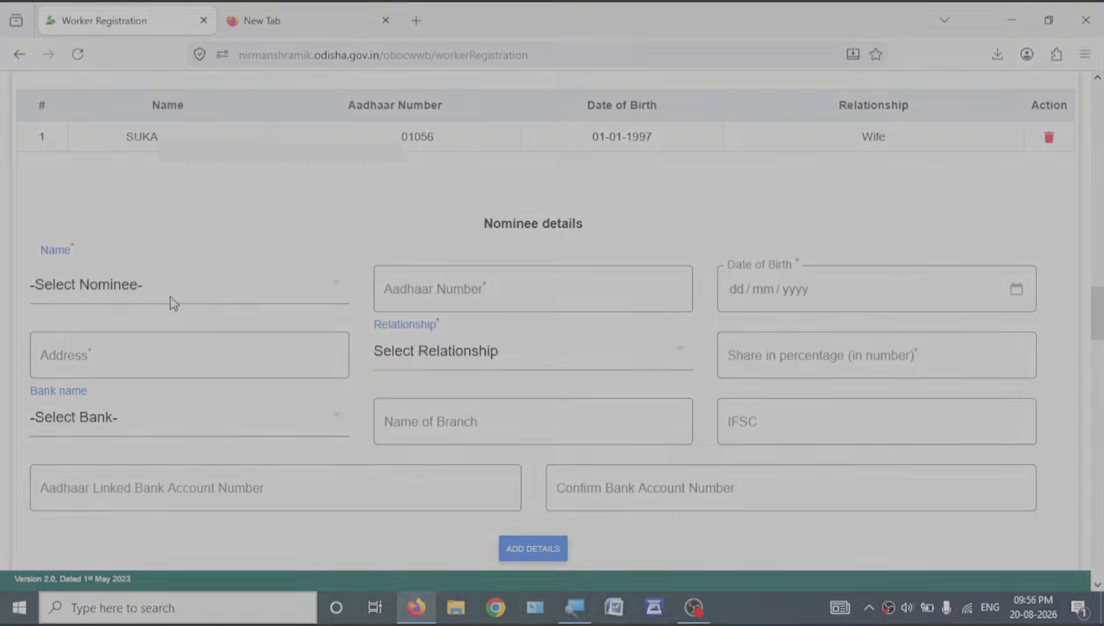
# Select the wife as nominee, auto-filling her details, and enter a 100 percent share
pyautogui.click(174, 303)
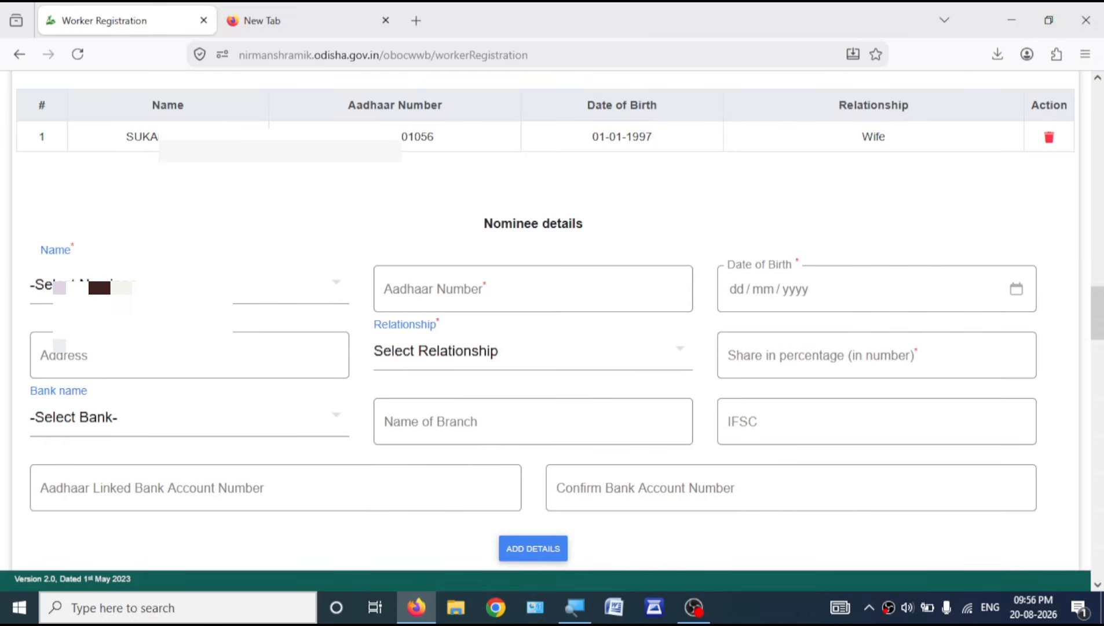
pyautogui.click(96, 270)
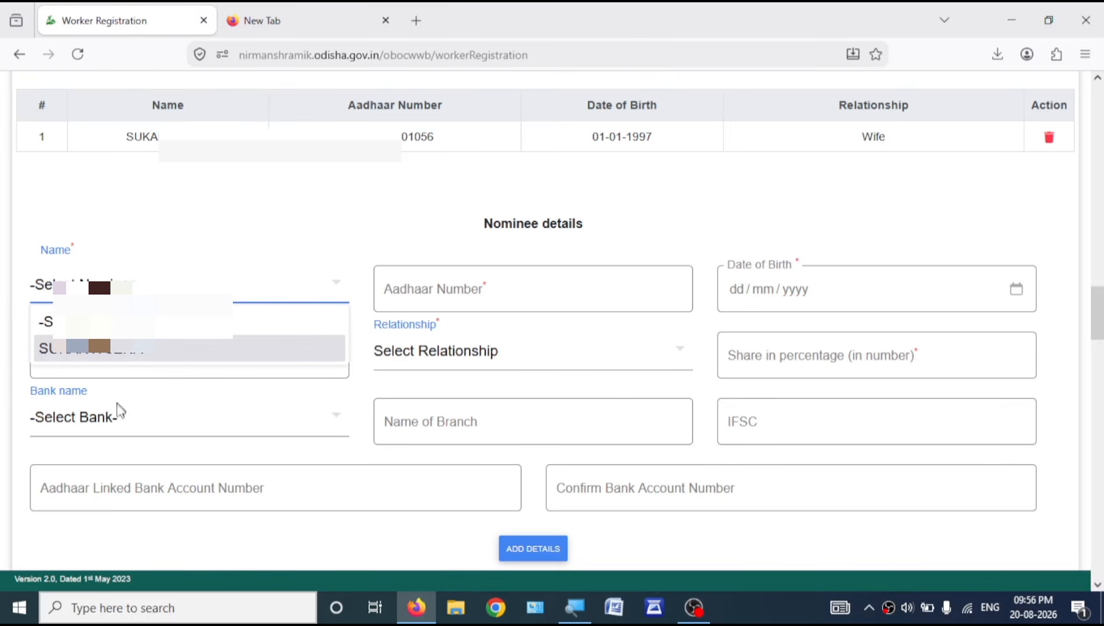
pyautogui.click(93, 349)
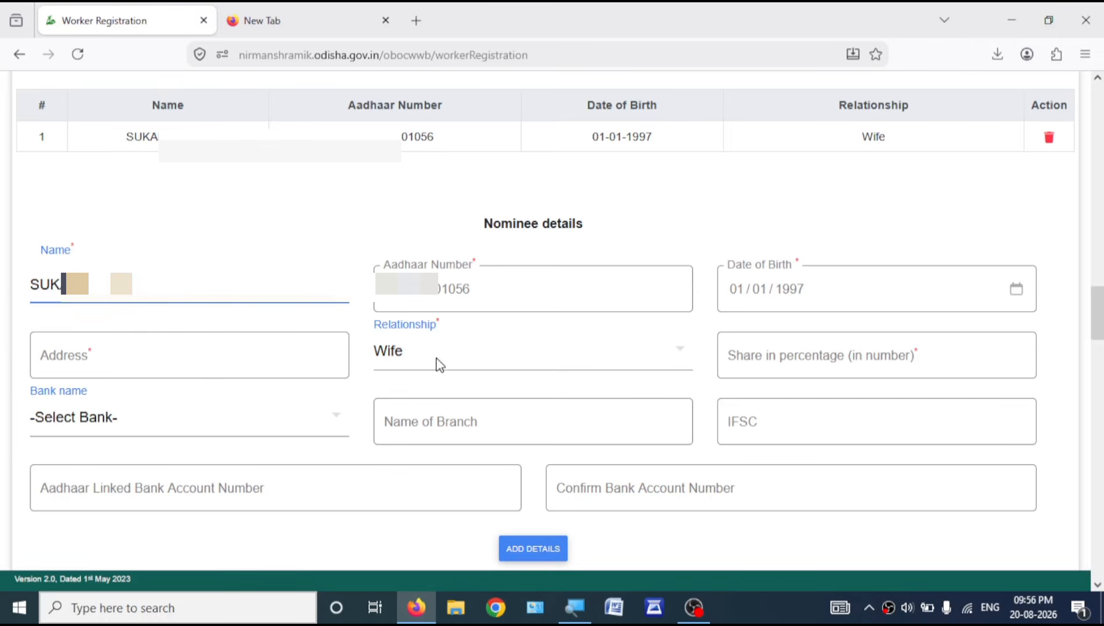
pyautogui.click(760, 360)
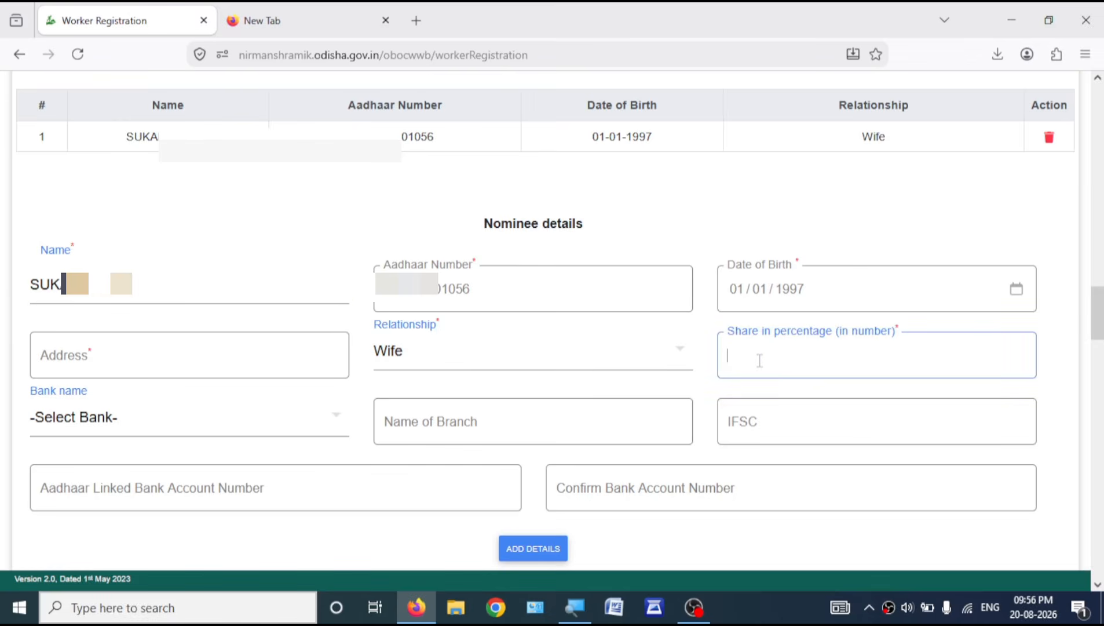
pyautogui.write('100')
pyautogui.click(226, 452)
# Leave the bank list unchanged, then save the nominee details and dismiss the confirmation
pyautogui.click(145, 436)
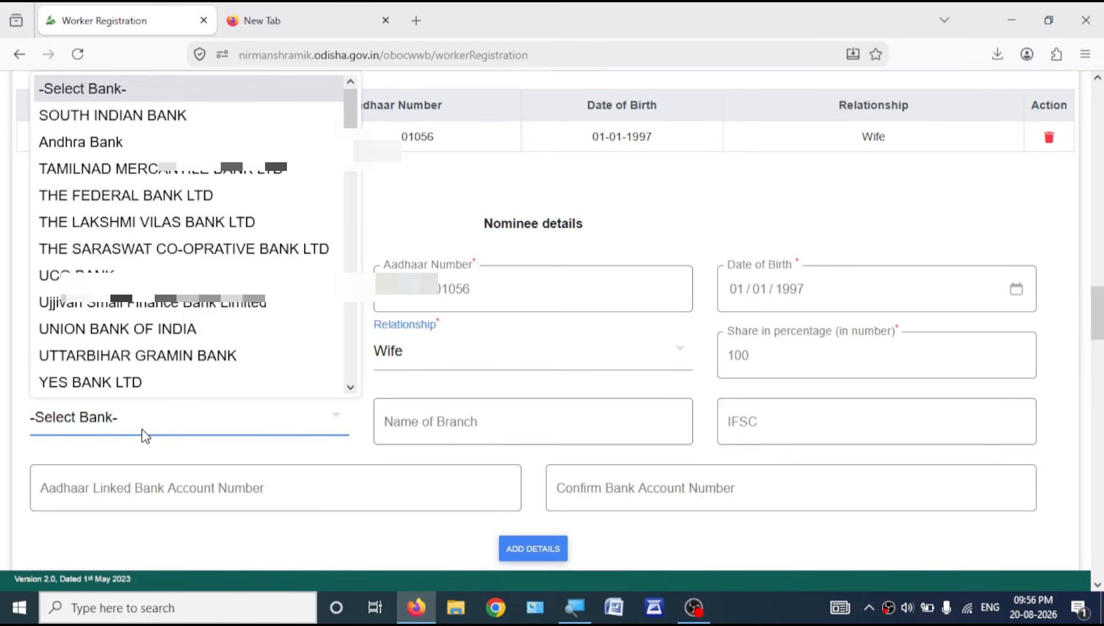
pyautogui.click(144, 436)
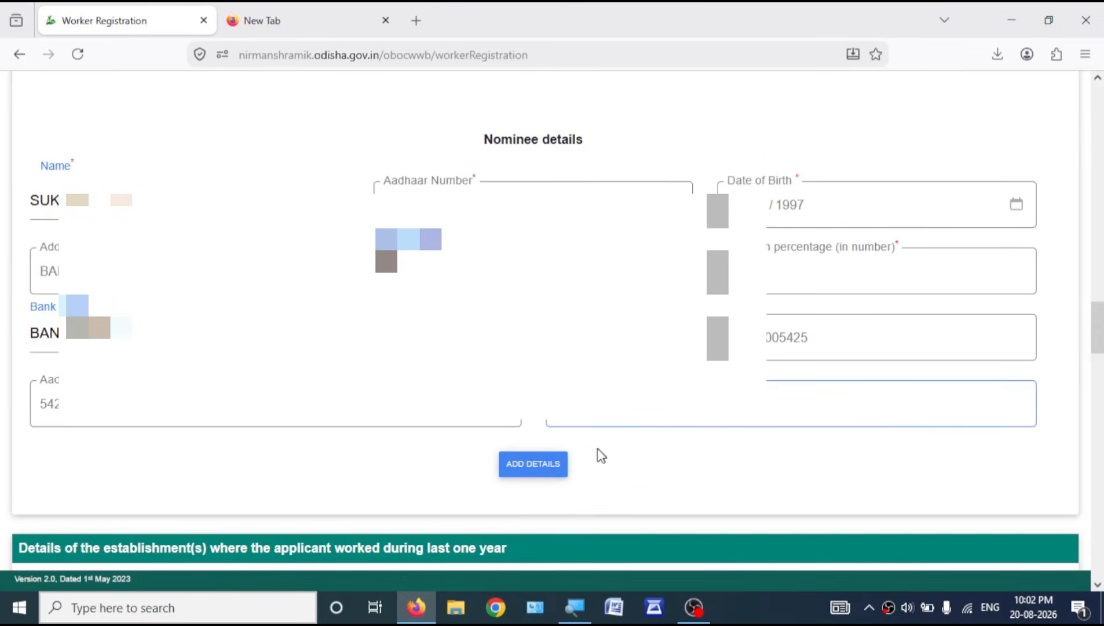
pyautogui.click(533, 465)
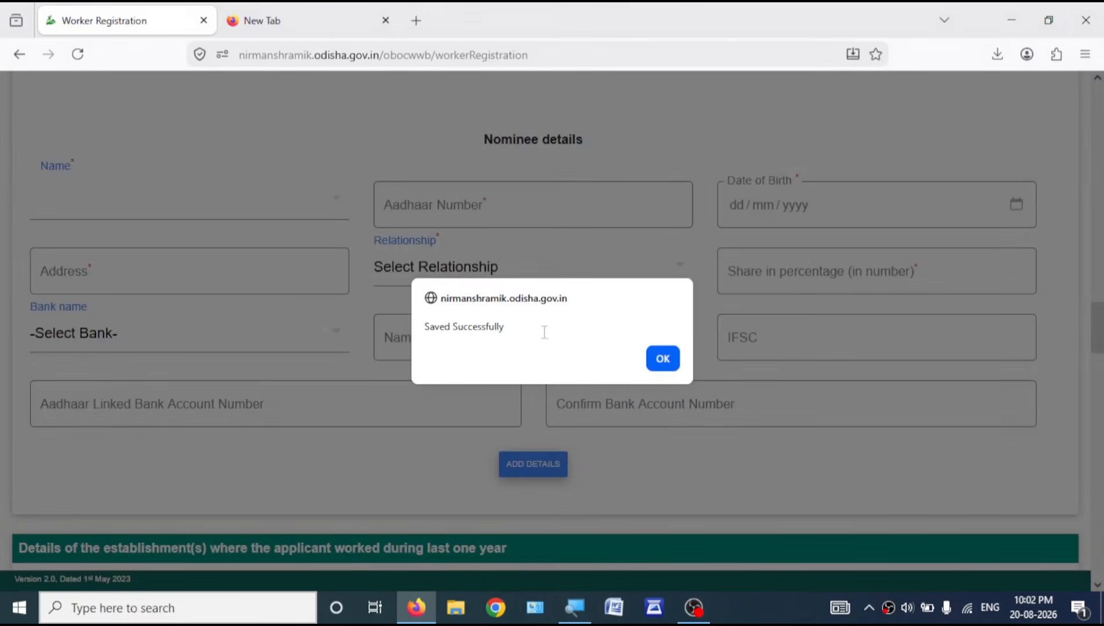
pyautogui.click(663, 359)
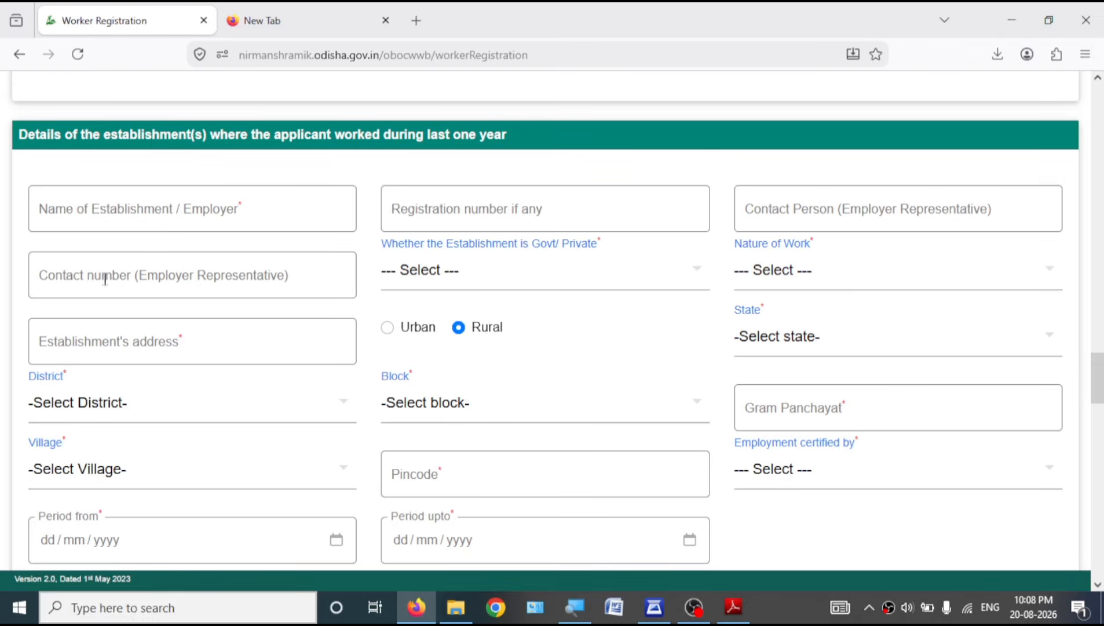
# Mark the establishment as Private with nature of work Unskilled Construction Worker
pyautogui.click(423, 274)
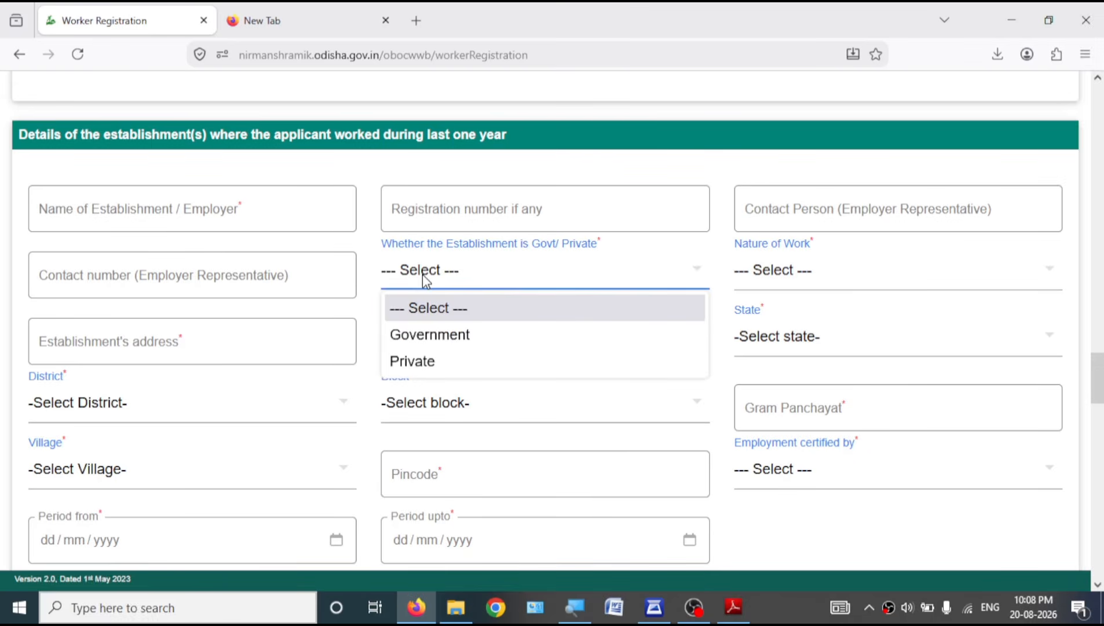
pyautogui.click(413, 362)
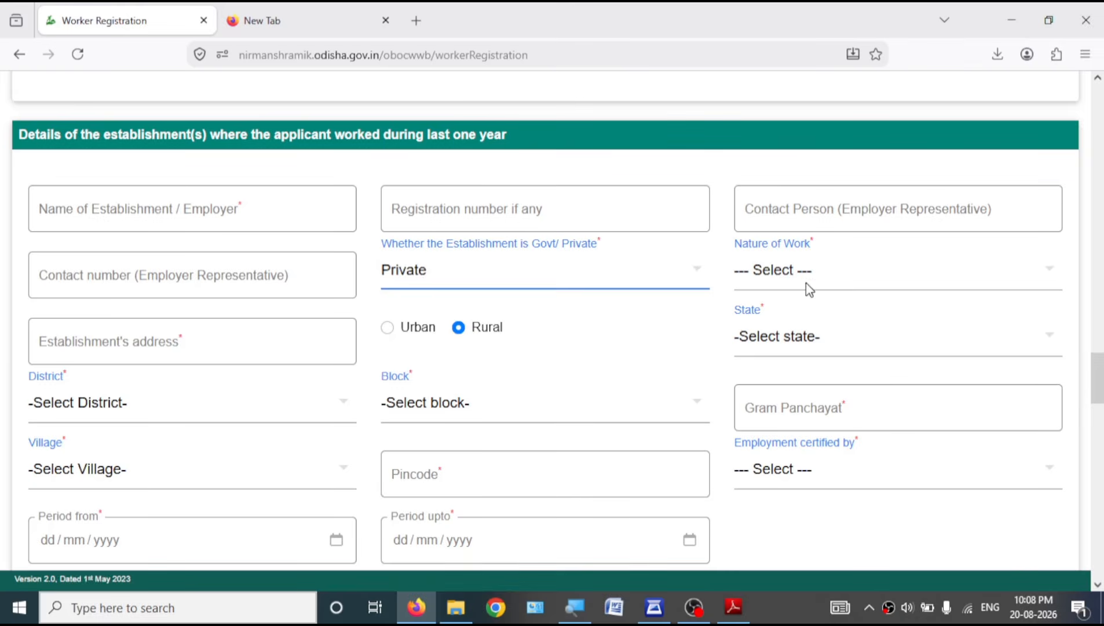
pyautogui.click(777, 281)
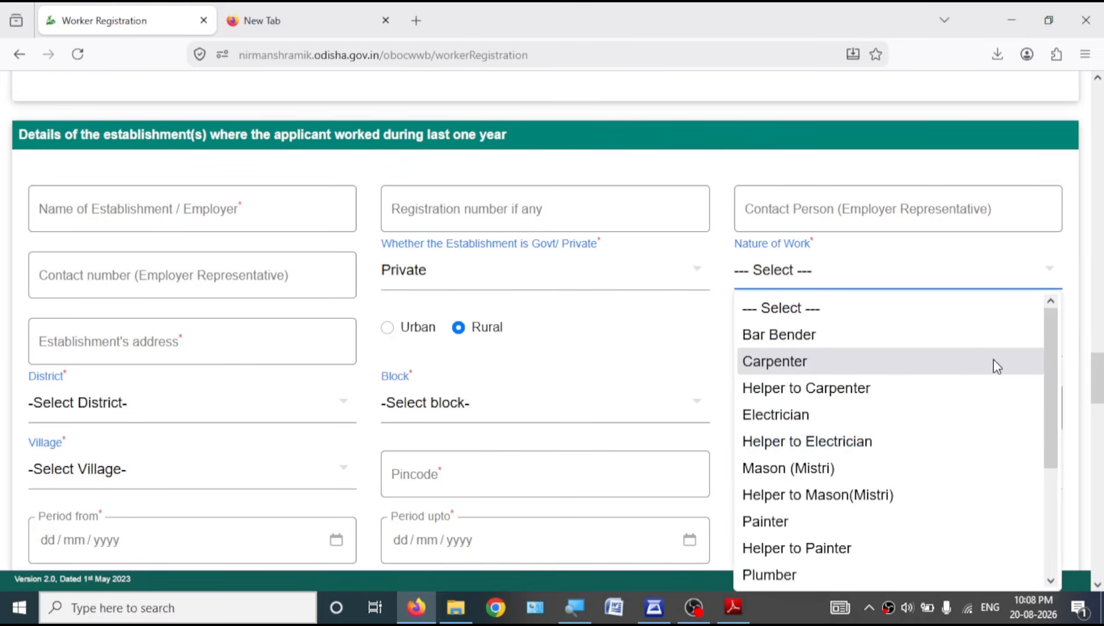
pyautogui.moveTo(1047, 364); pyautogui.dragTo(1058, 472)
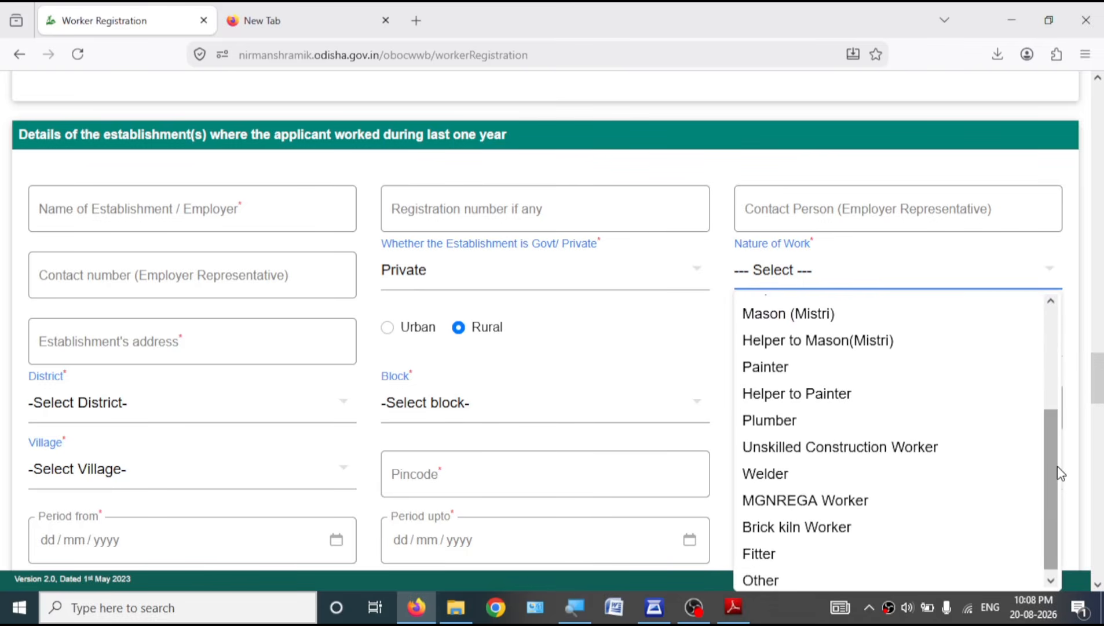
pyautogui.click(871, 453)
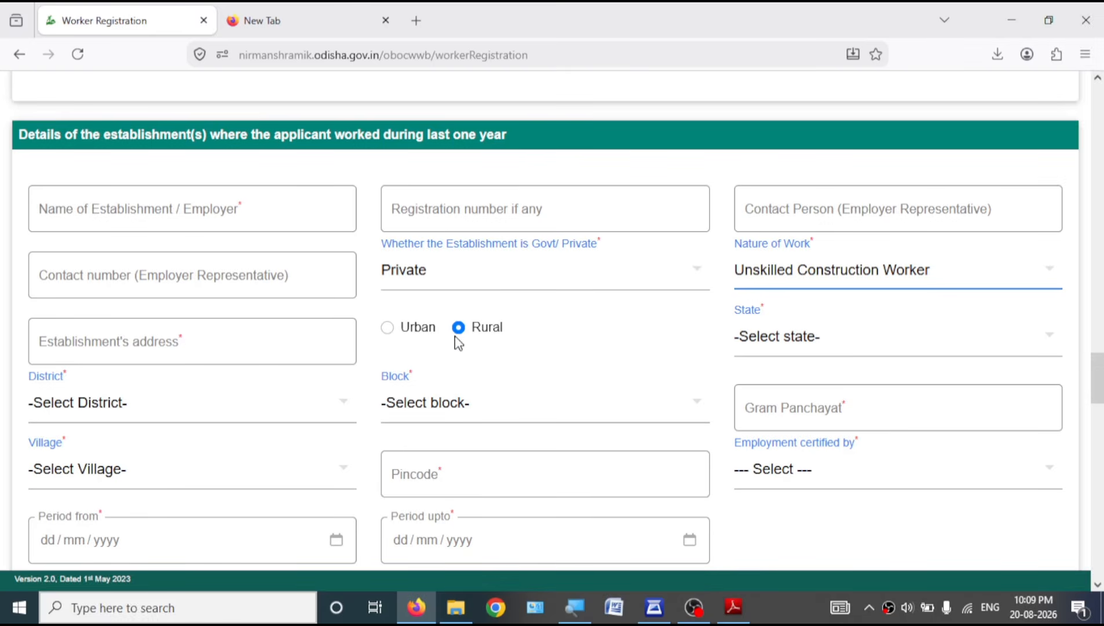
# Set the establishment's state to ODISHA, leaving the village unchosen
pyautogui.click(794, 348)
pyautogui.press('o')
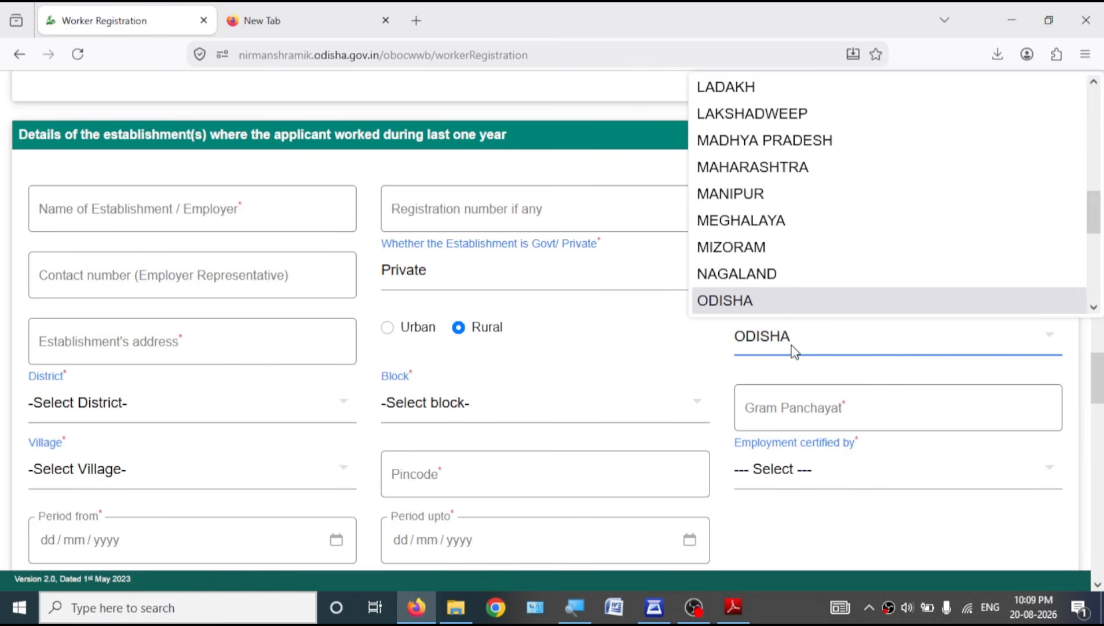
pyautogui.press('Return')
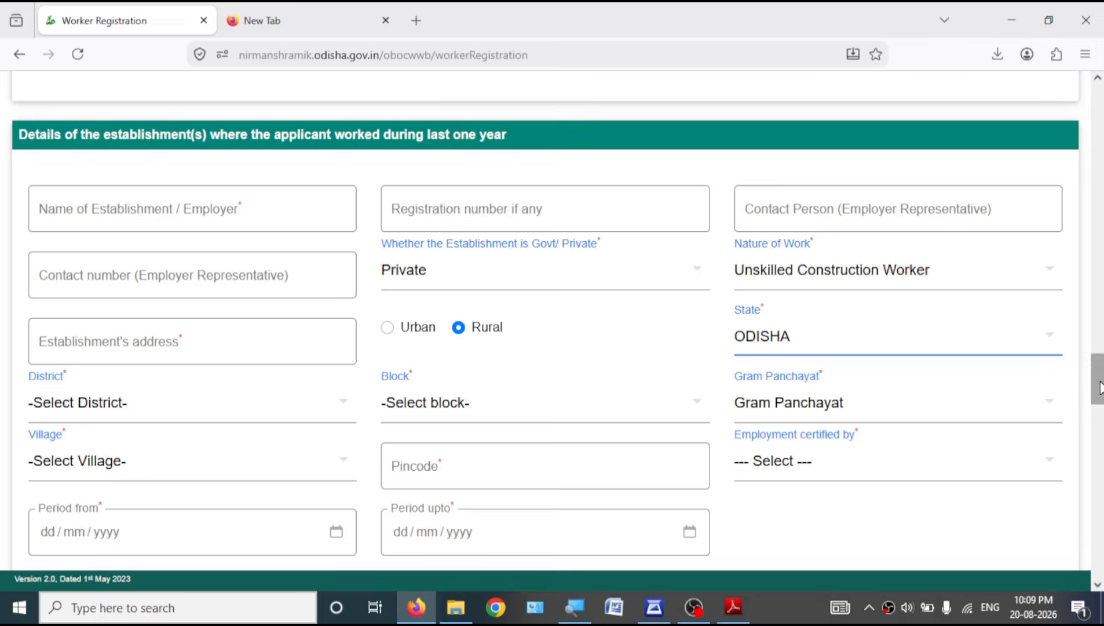
pyautogui.moveTo(1093, 382); pyautogui.dragTo(1099, 399)
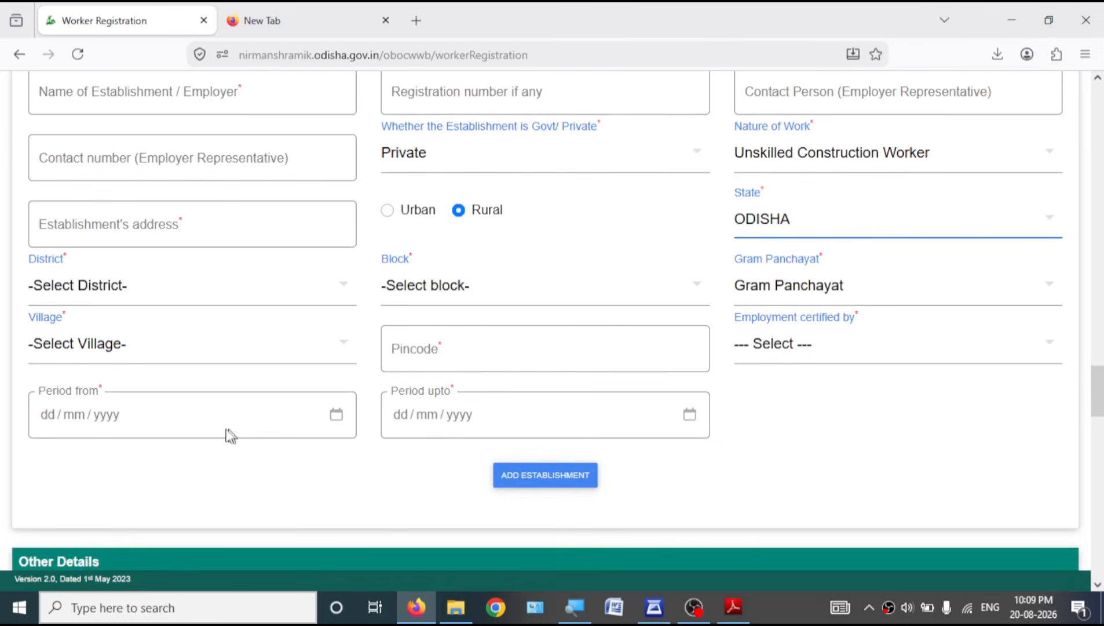
pyautogui.click(198, 357)
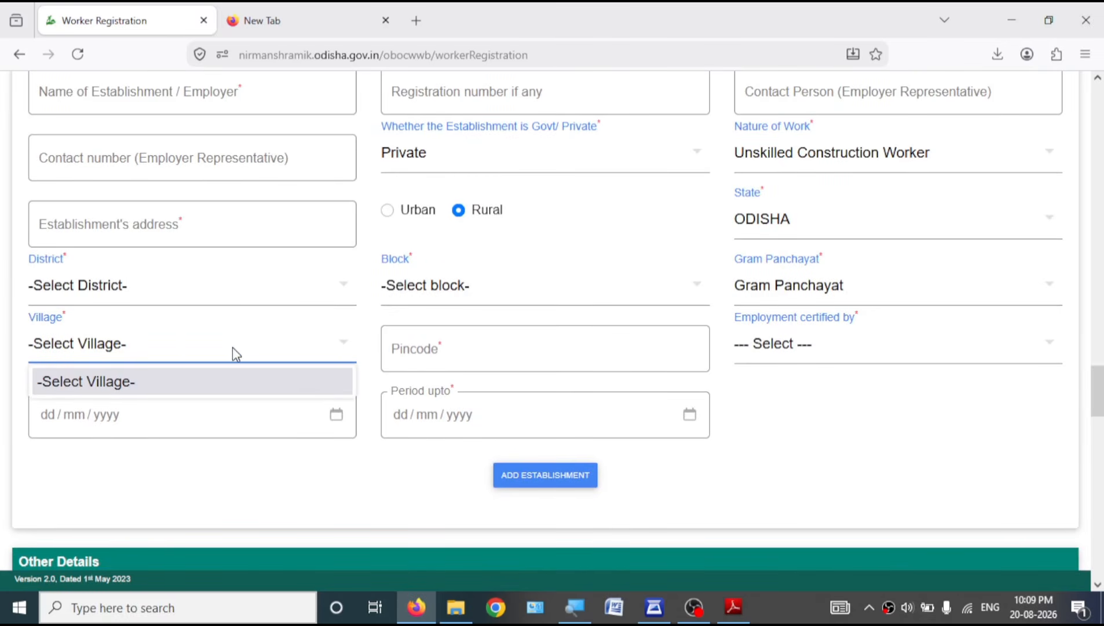
pyautogui.click(182, 355)
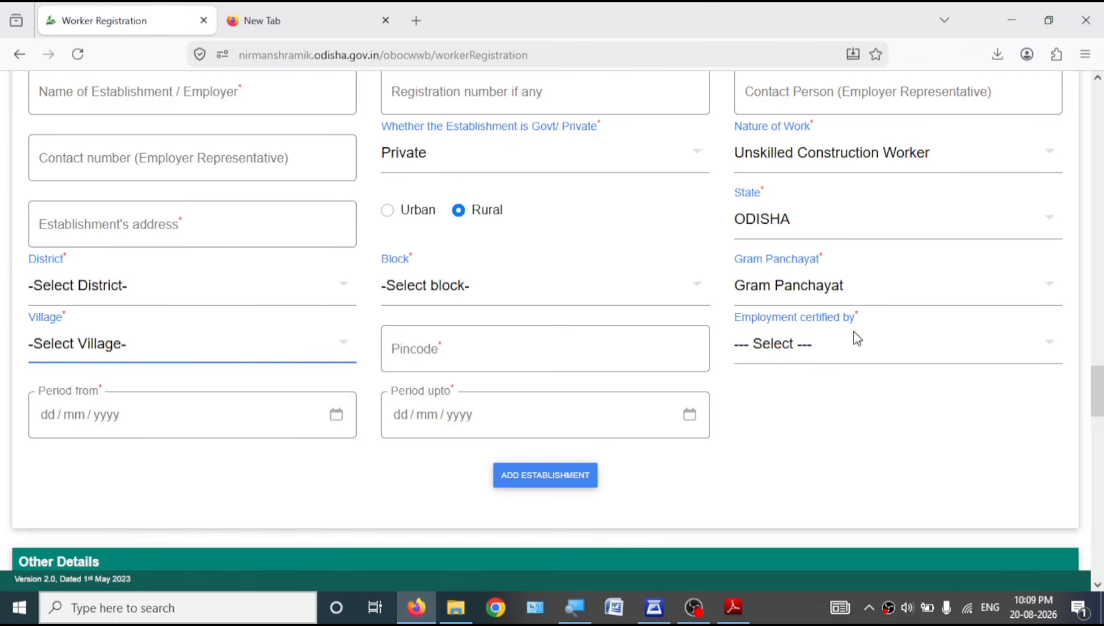
# Set 'Employment certified by' to Self certification
pyautogui.click(785, 355)
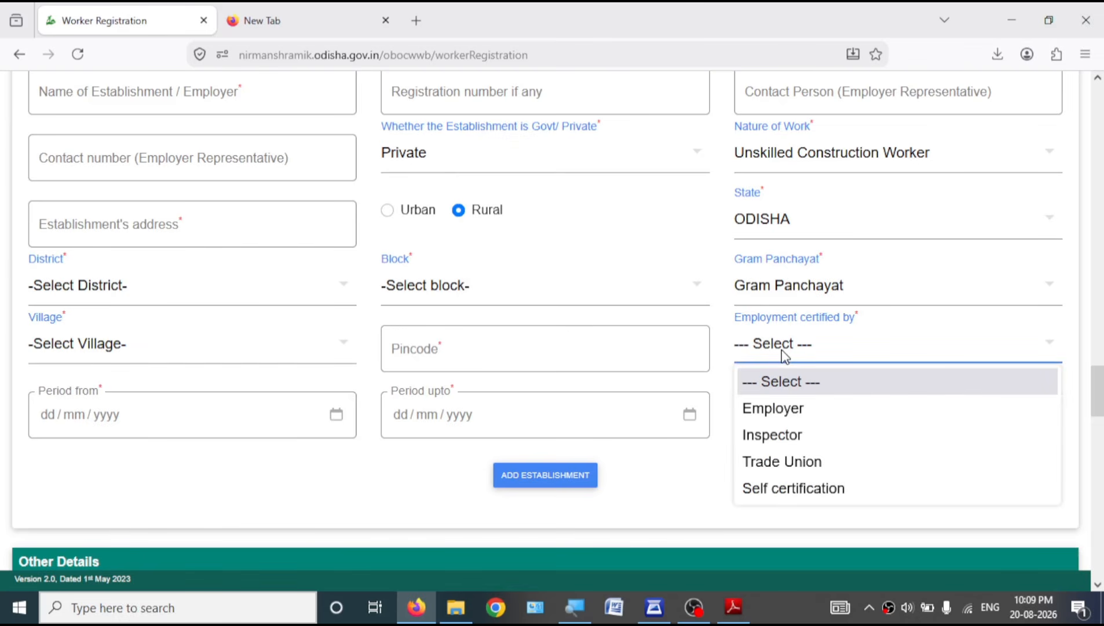
pyautogui.click(810, 490)
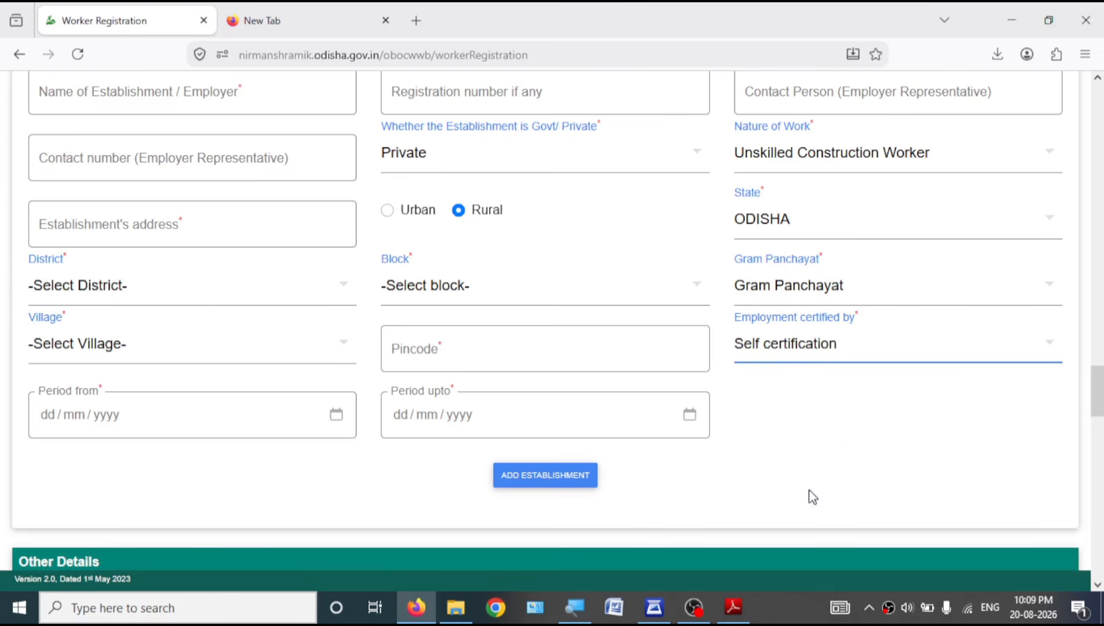
pyautogui.click(773, 357)
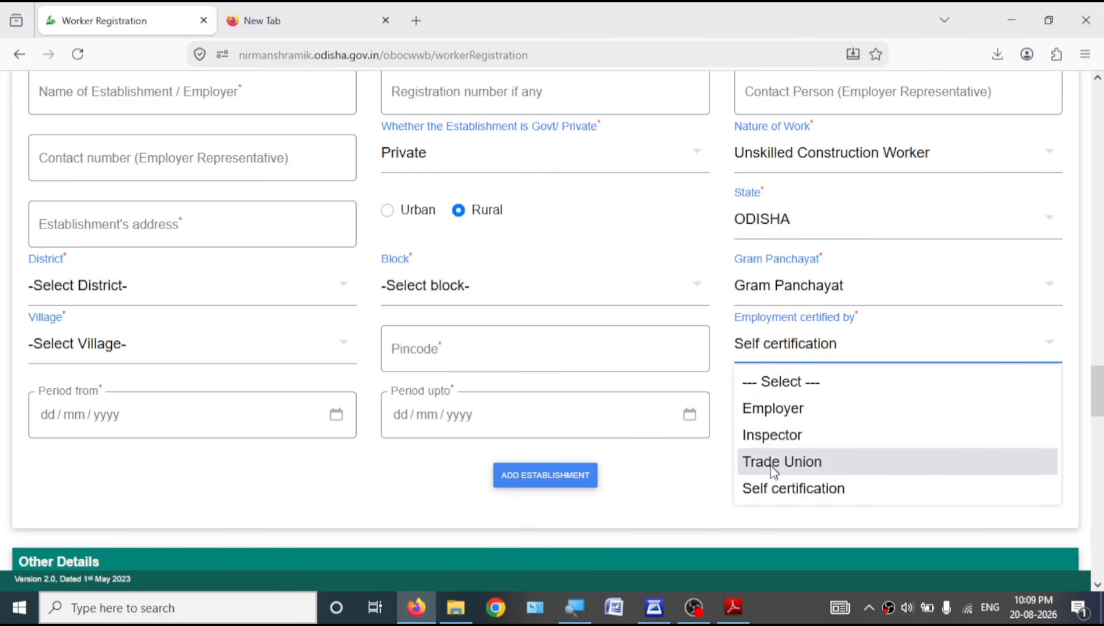
pyautogui.click(796, 493)
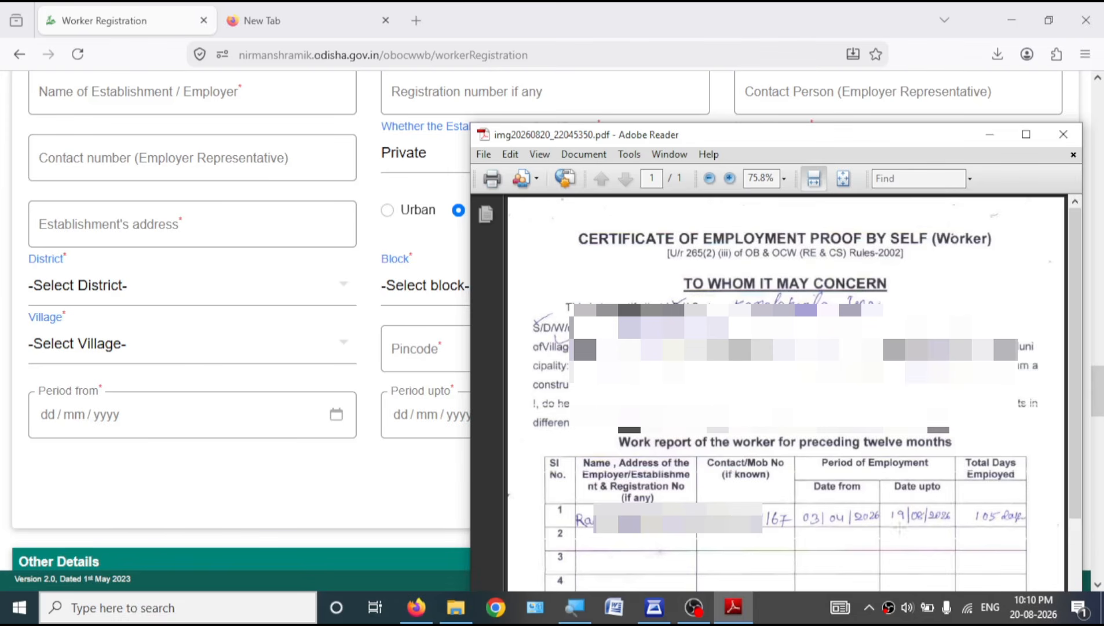
pyautogui.click(423, 435)
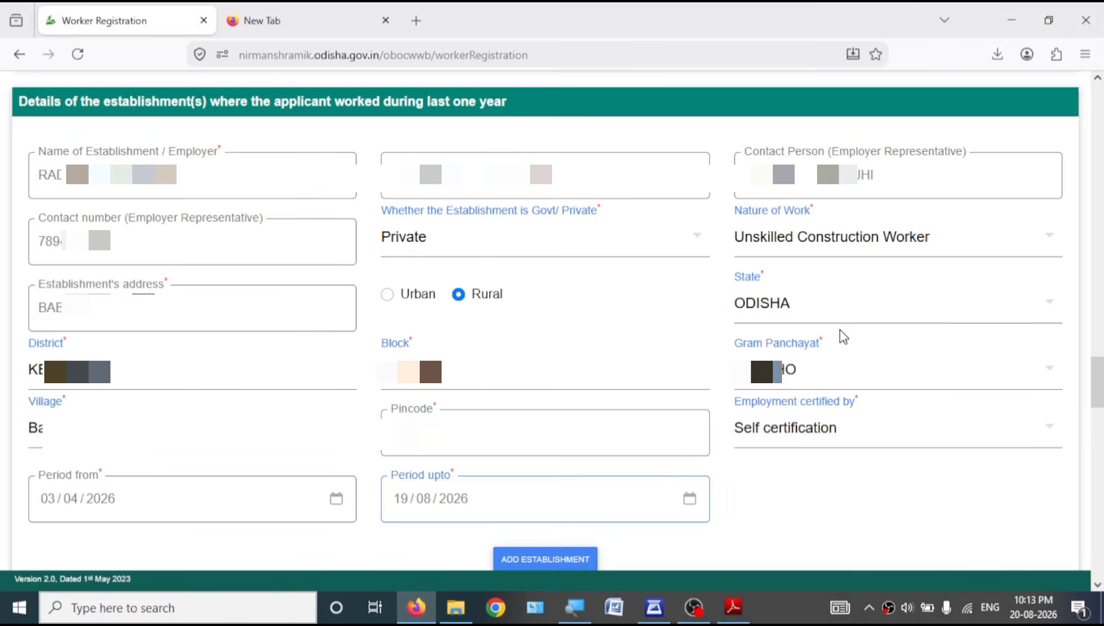
# Add the establishment worked 03-04-2026 to 19-08-2026 as row 1 and dismiss the confirmation
pyautogui.click(544, 559)
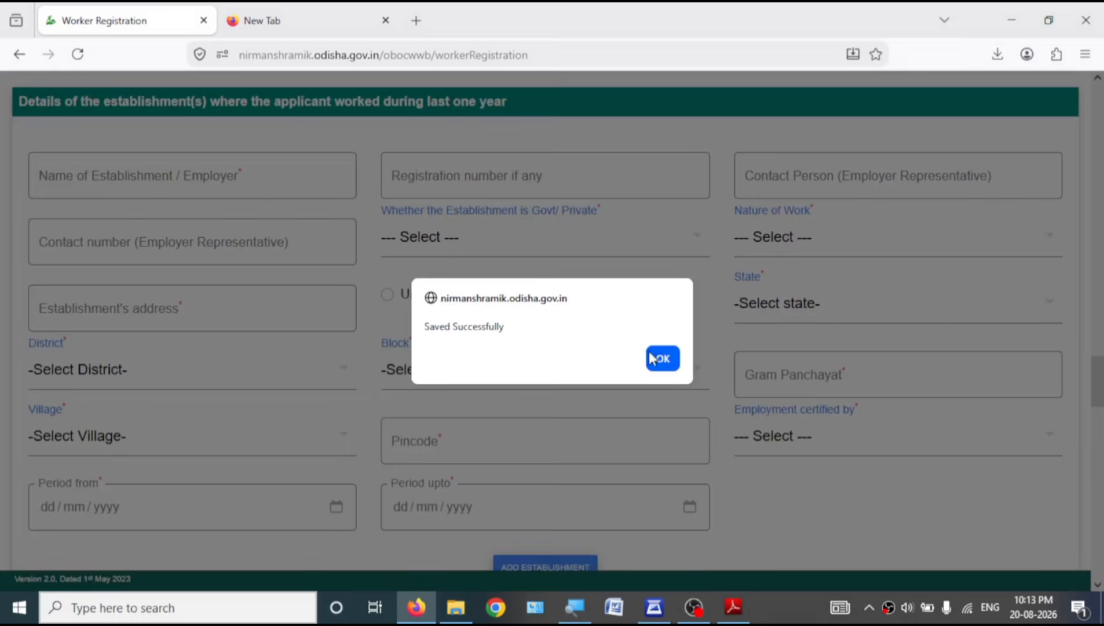
pyautogui.click(660, 358)
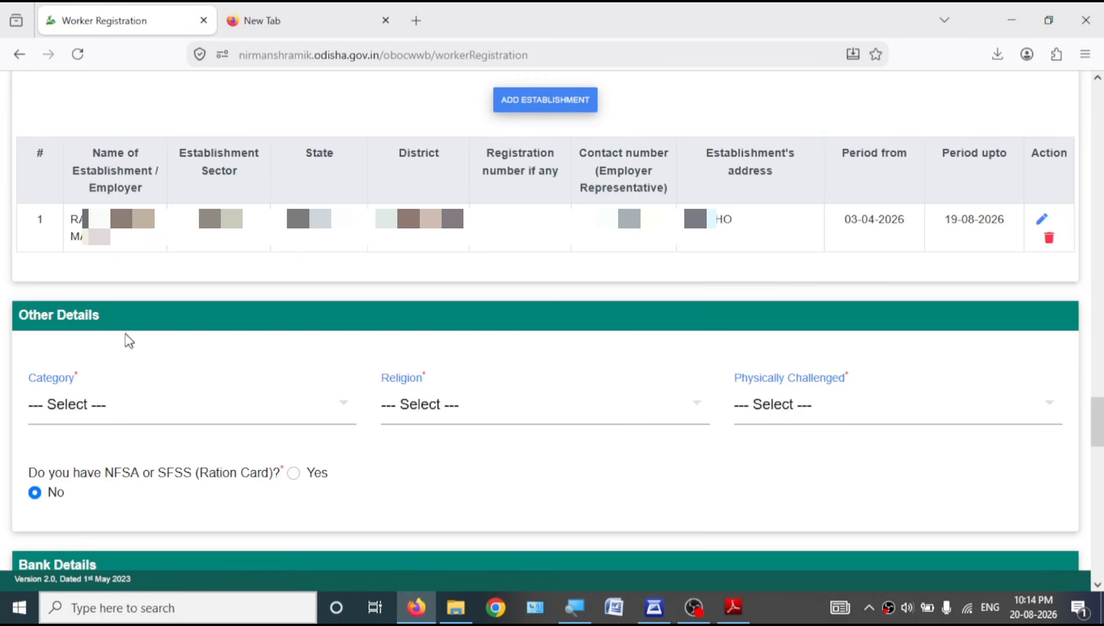
# Choose SEBC as the applicant's category and Hindu as religion
pyautogui.click(132, 416)
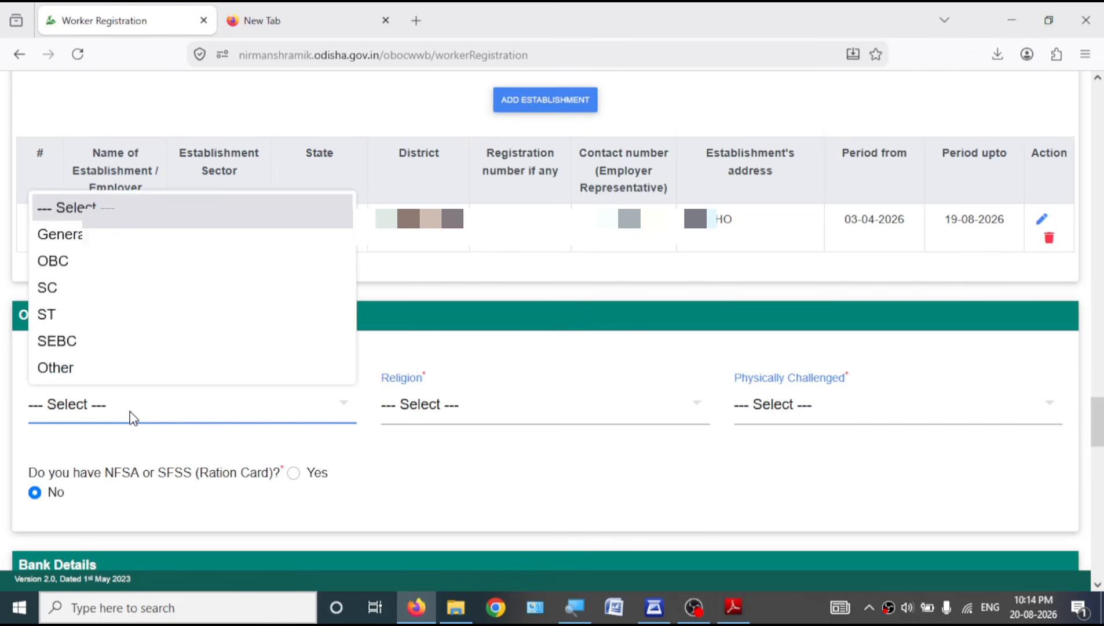
pyautogui.click(89, 352)
pyautogui.click(495, 416)
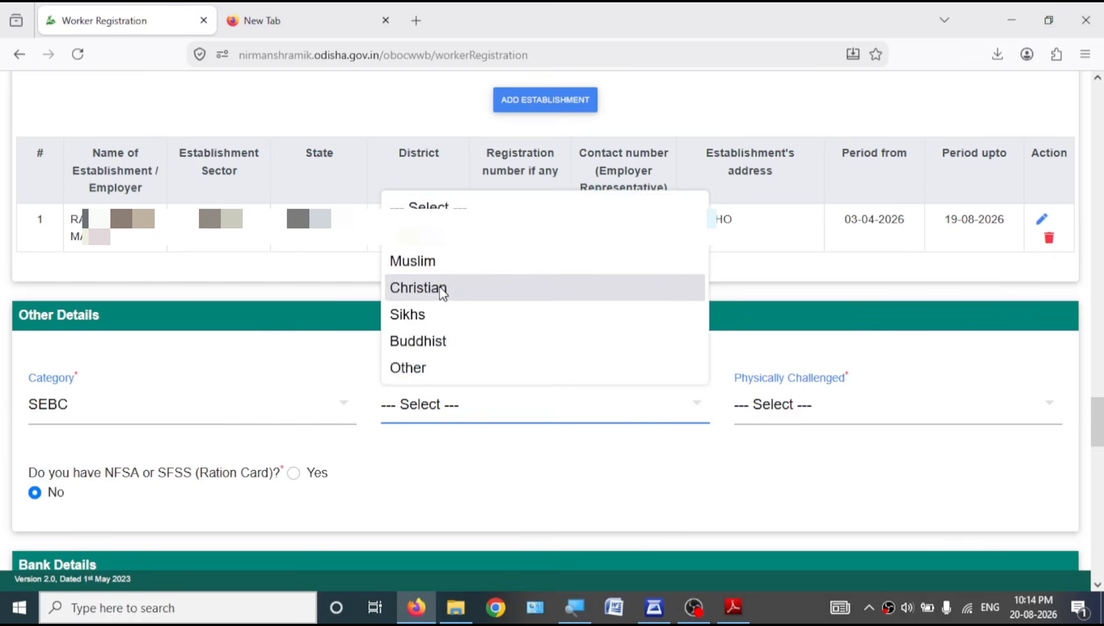
pyautogui.click(431, 242)
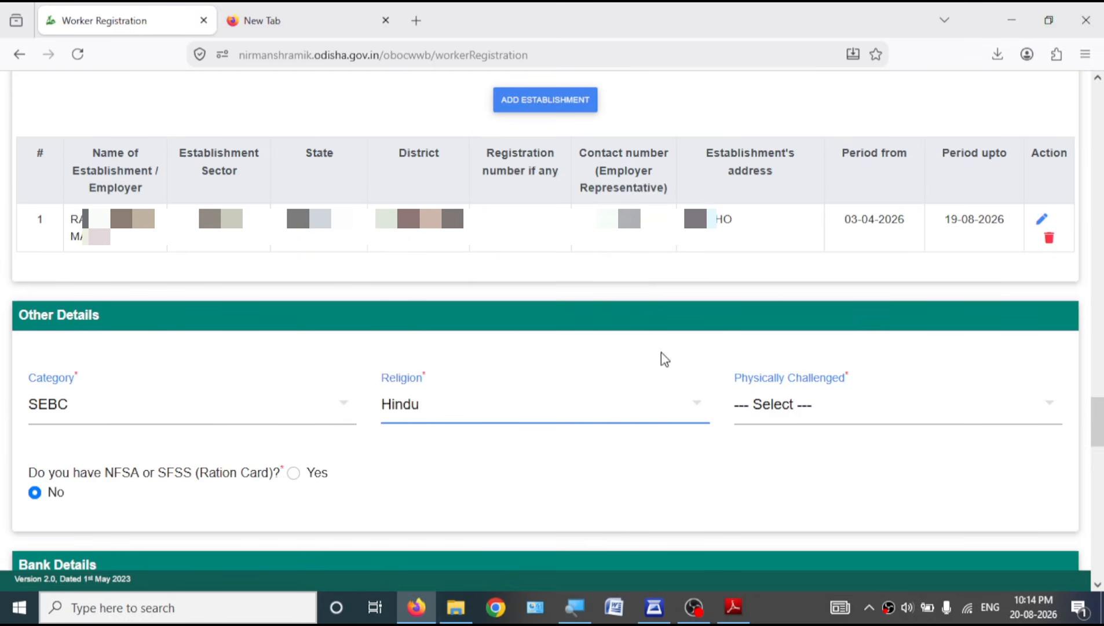
# Mark the applicant as not physically challenged and as holding a ration card
pyautogui.click(800, 417)
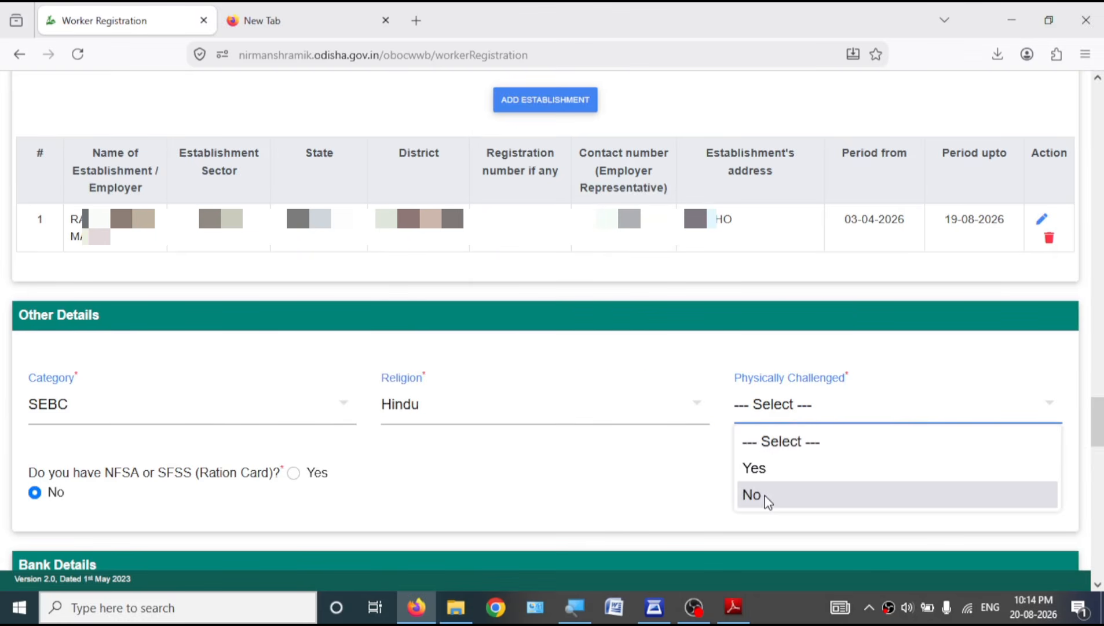
pyautogui.click(766, 498)
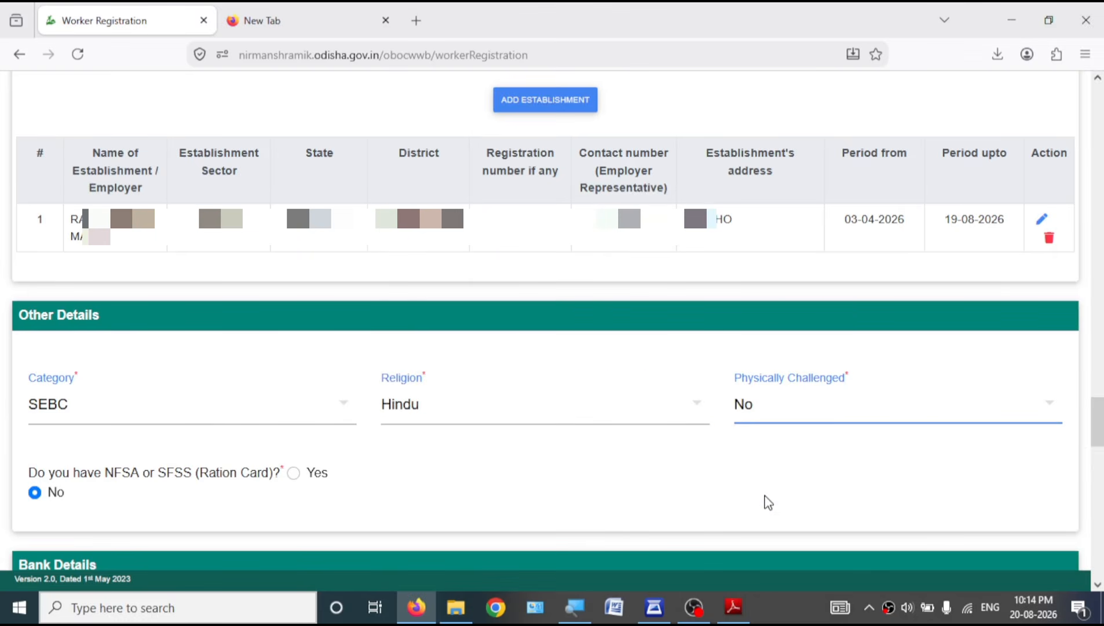
pyautogui.click(778, 418)
pyautogui.click(703, 461)
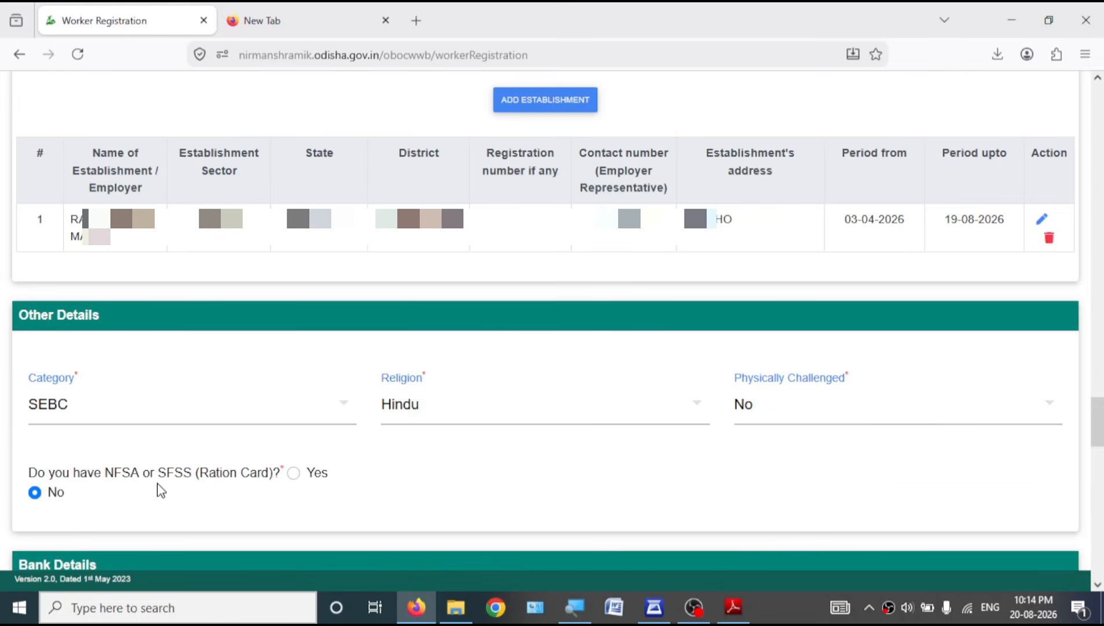
pyautogui.click(295, 473)
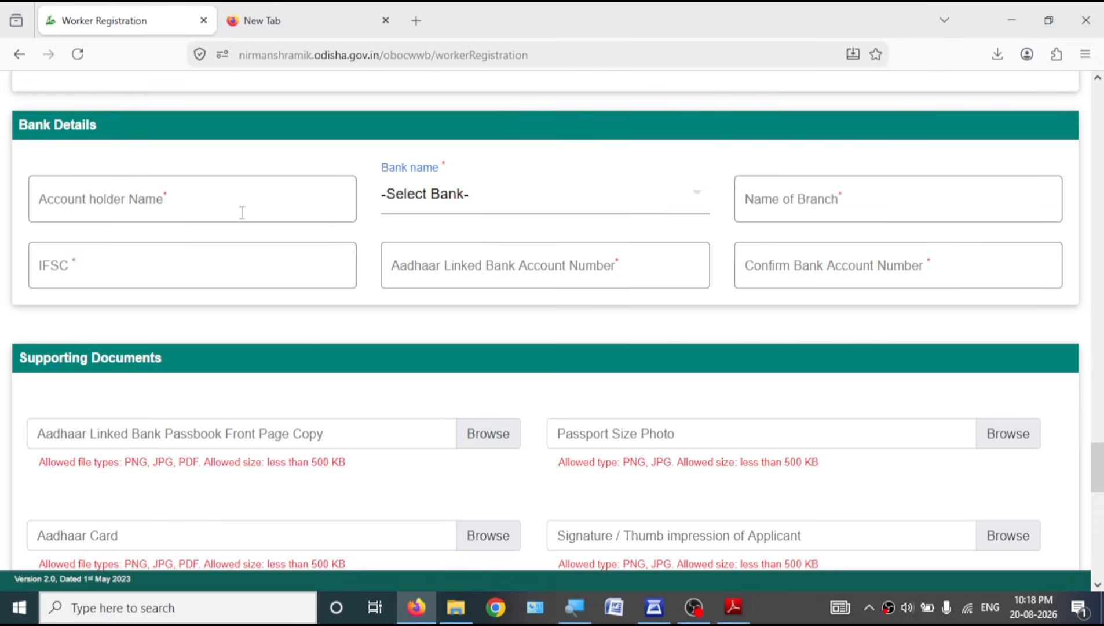
# Leave the bank name unchosen and scroll down to the five Supporting Documents uploads
pyautogui.click(479, 197)
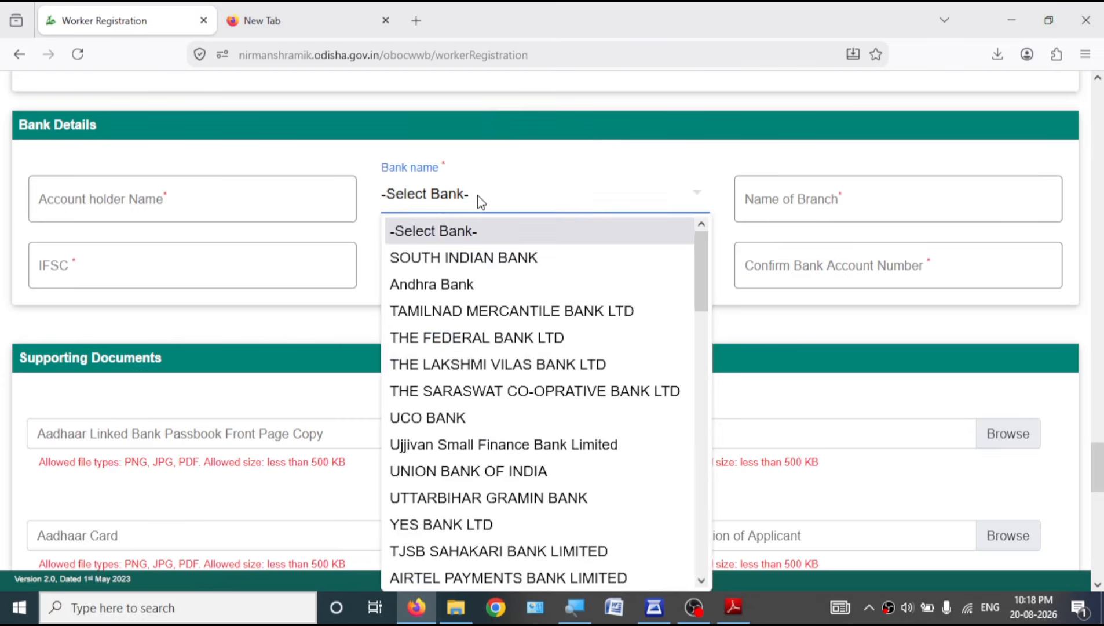
pyautogui.click(481, 201)
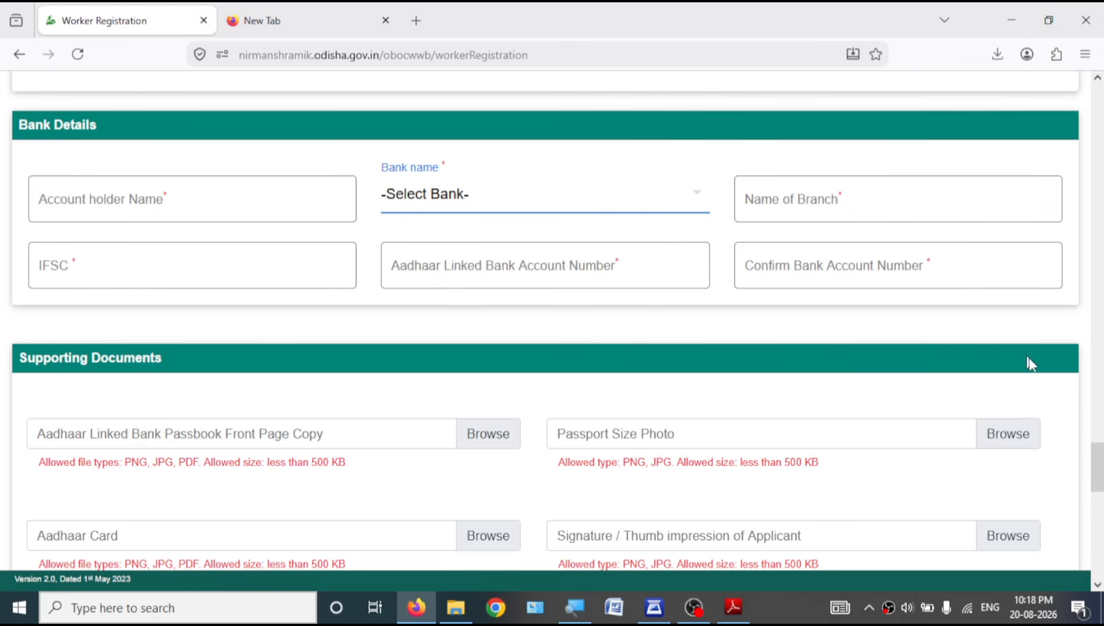
pyautogui.scroll(-5, 1031, 363)
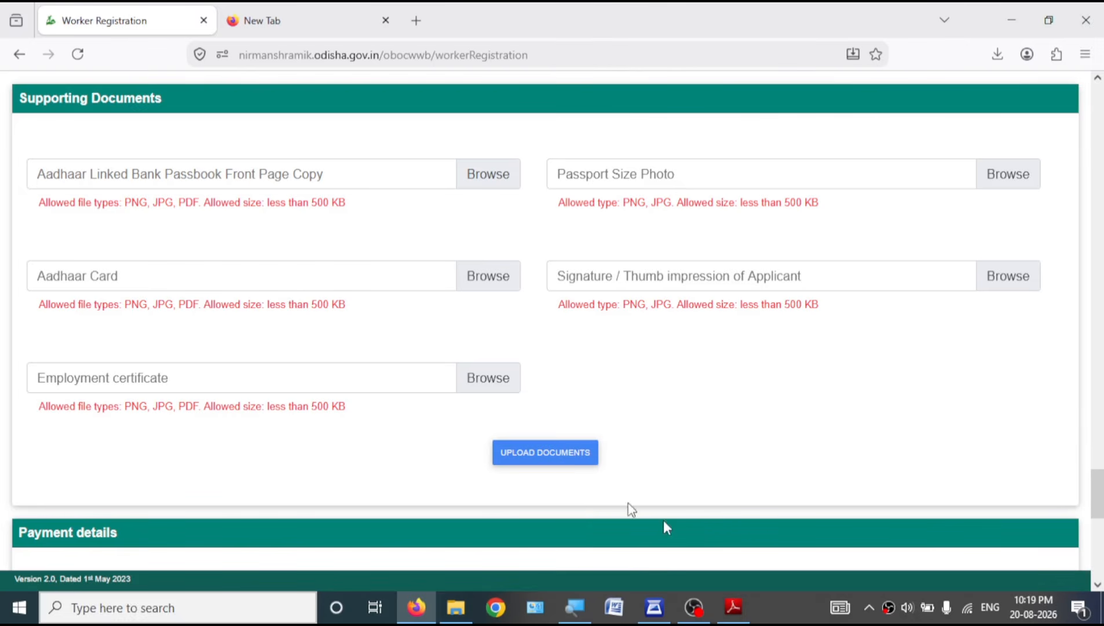
pyautogui.click(734, 606)
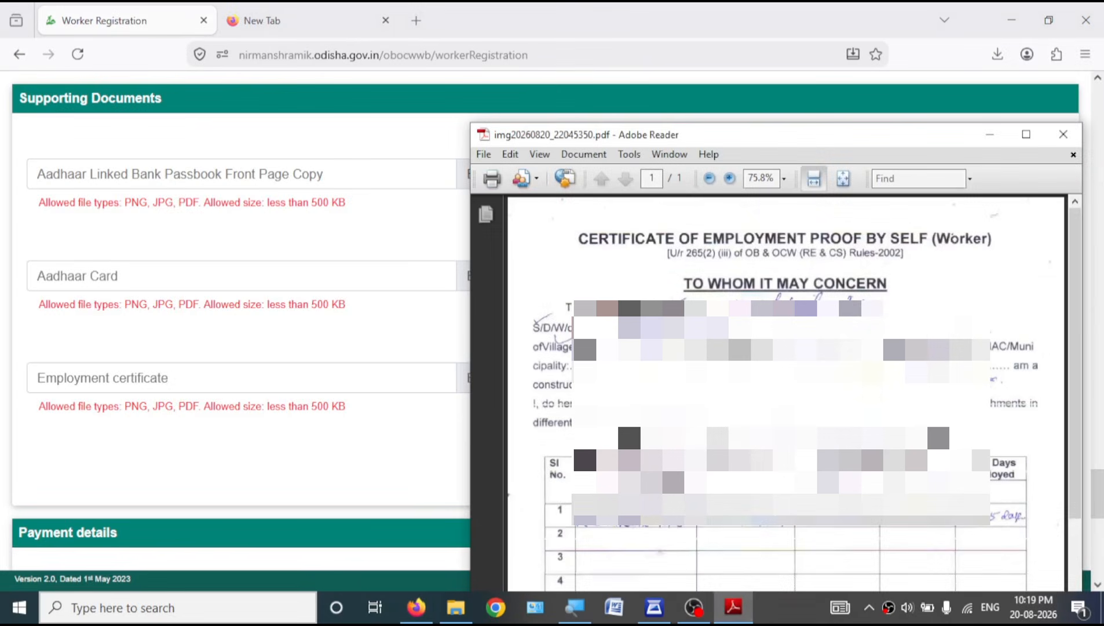
pyautogui.click(415, 444)
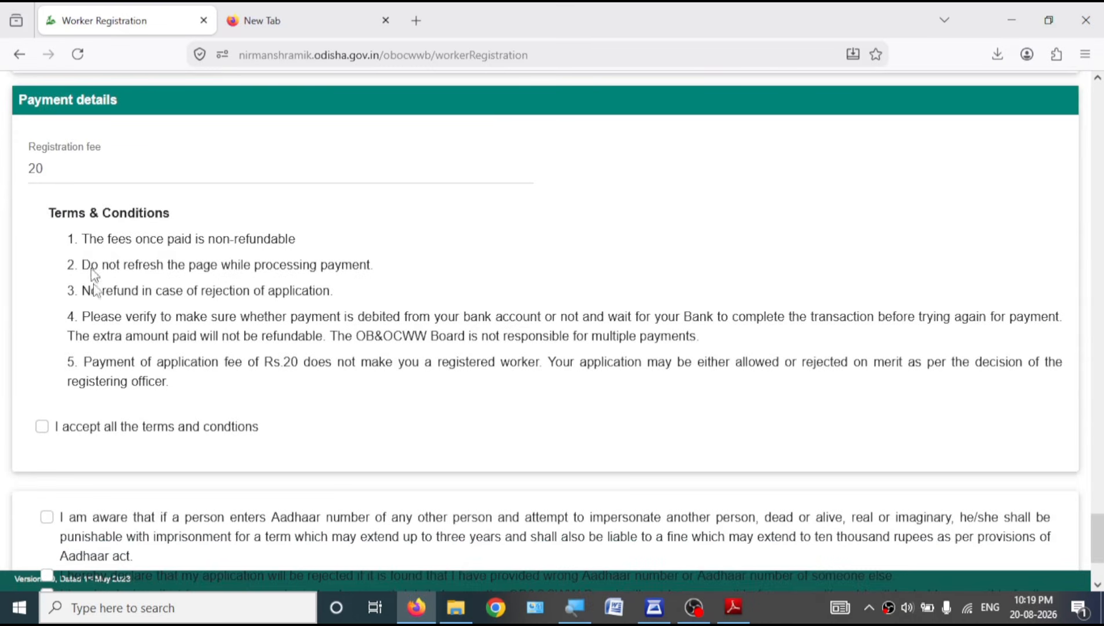
# Accept all terms and conditions and pick State Bank Of India as payment mode for the 20 fee
pyautogui.click(42, 427)
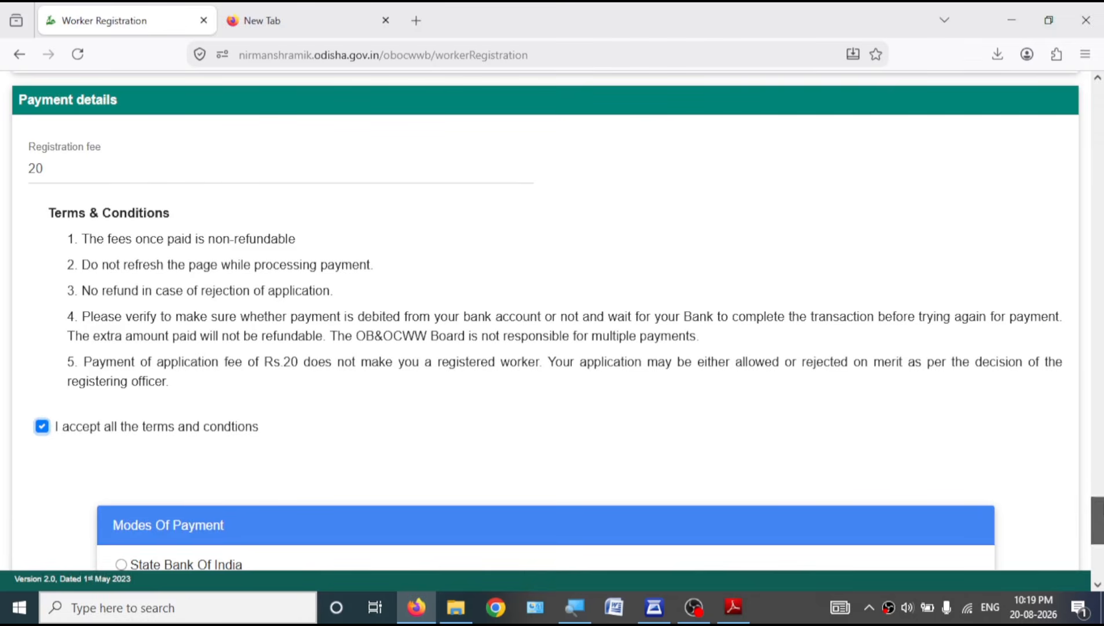
pyautogui.scroll(-4, 1098, 522)
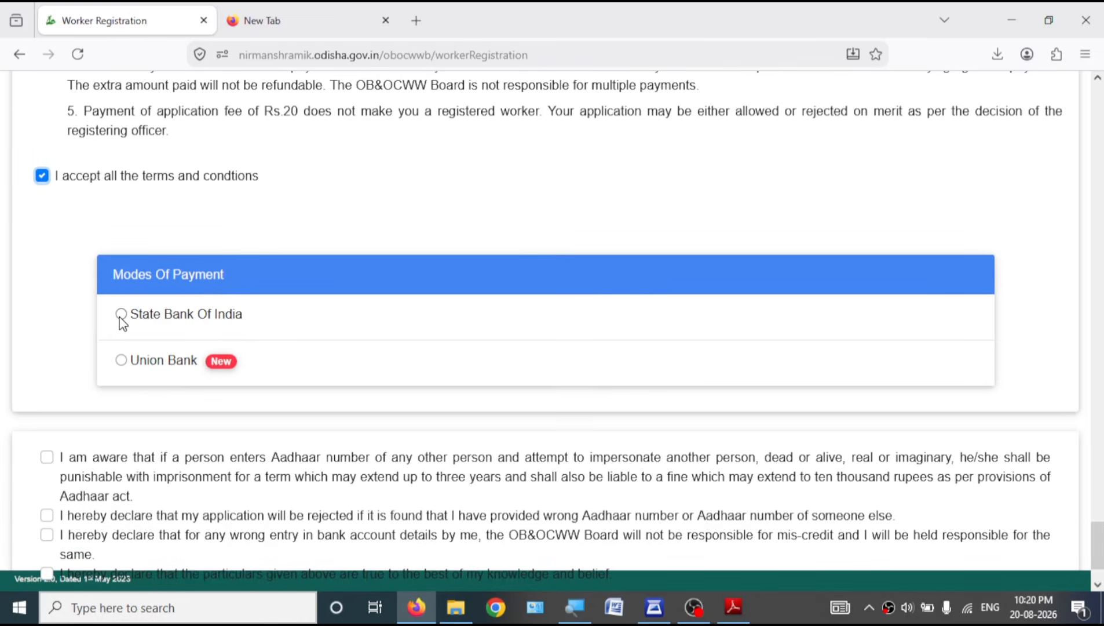
pyautogui.click(121, 314)
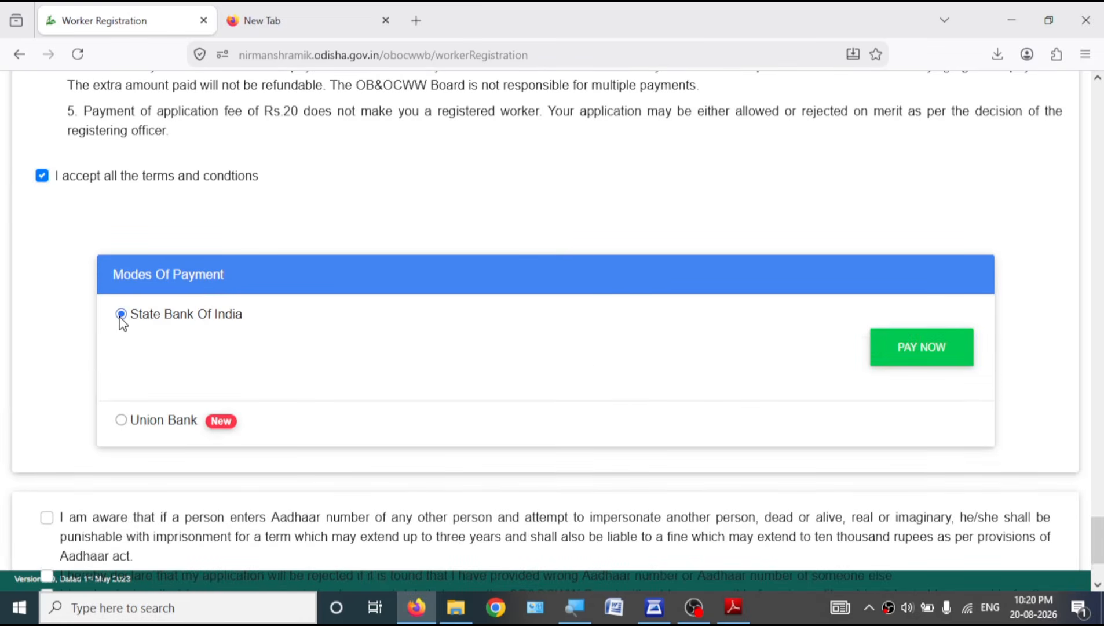
# Pay the Rs 20 fee through State Bank of India by UPI, confirming the payment details
pyautogui.click(905, 355)
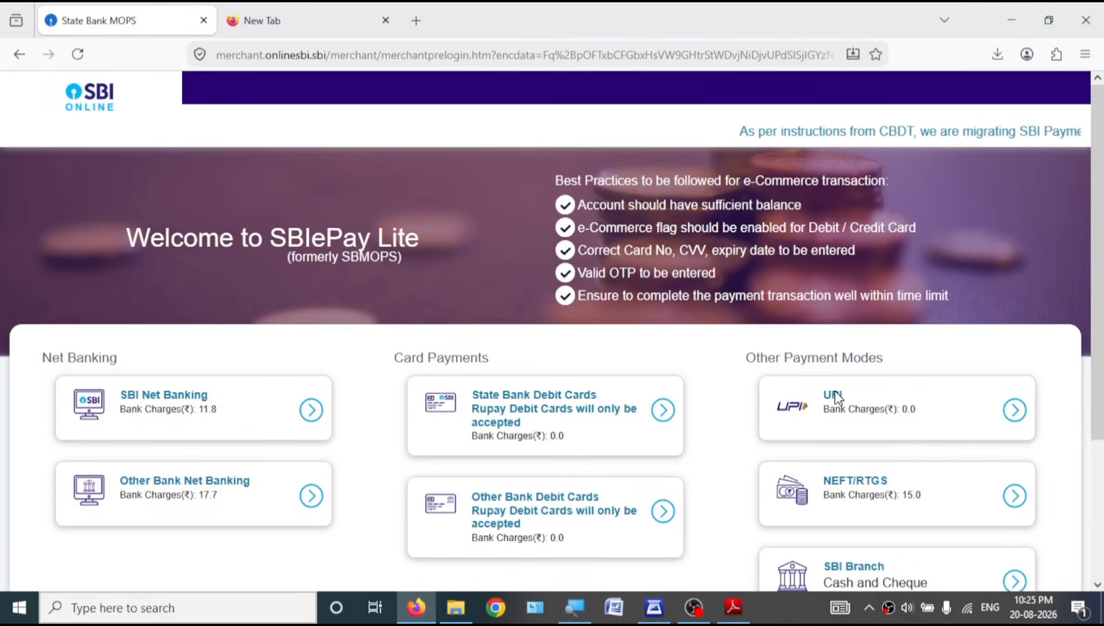
pyautogui.click(1012, 411)
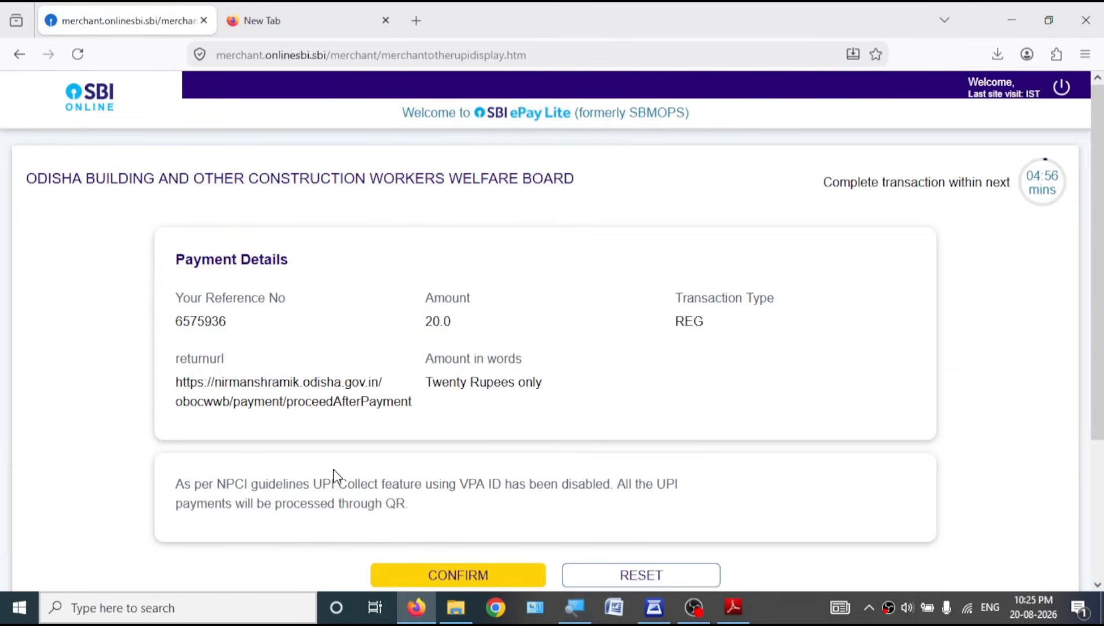
pyautogui.click(458, 574)
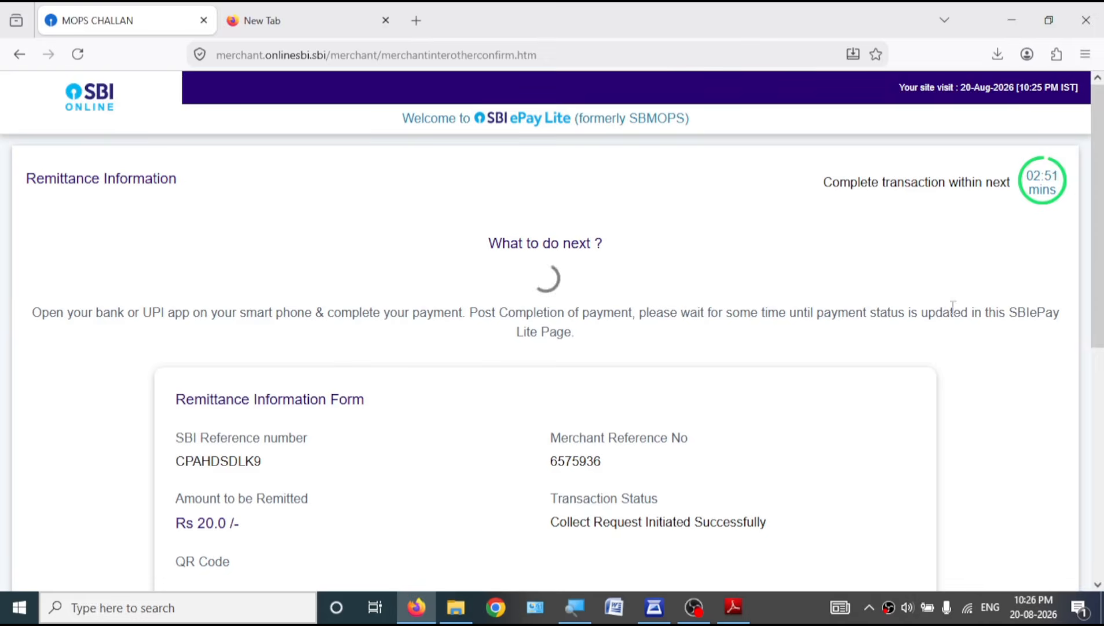
pyautogui.scroll(-3, 953, 307)
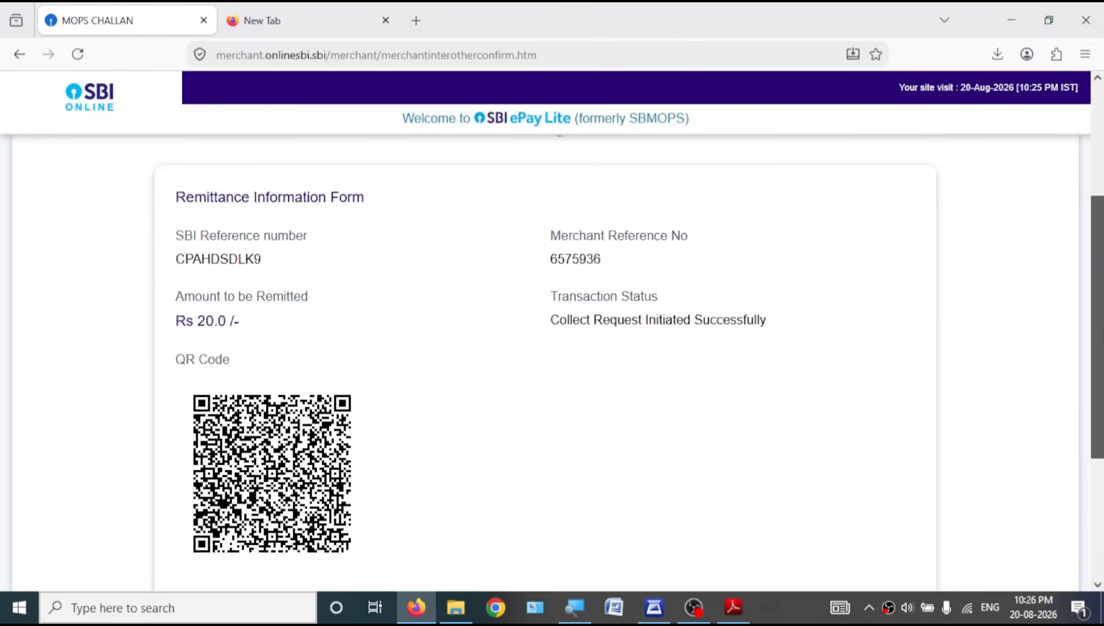
pyautogui.scroll(-2, 553, 339)
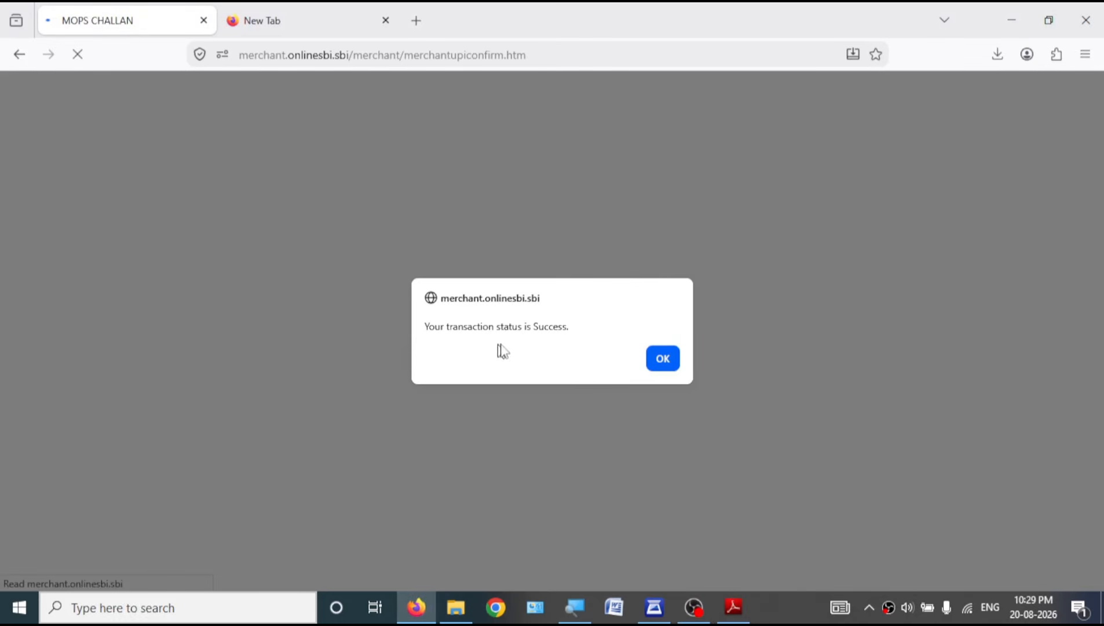
# Dismiss the payment success alert, tick the declarations, and submit the application
pyautogui.click(664, 362)
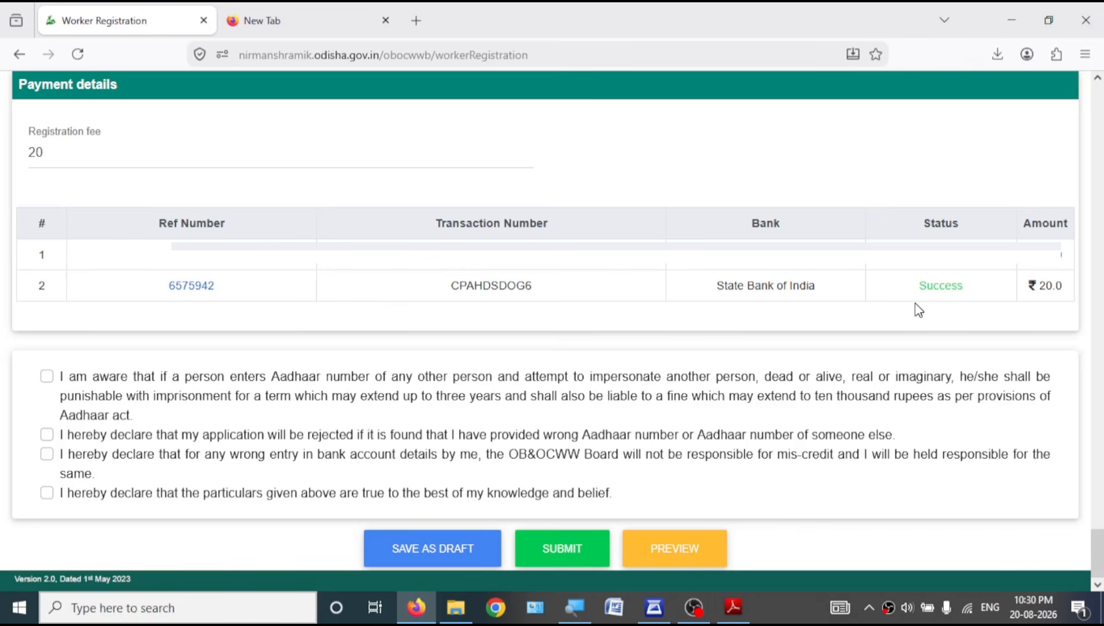
pyautogui.click(49, 378)
pyautogui.click(48, 435)
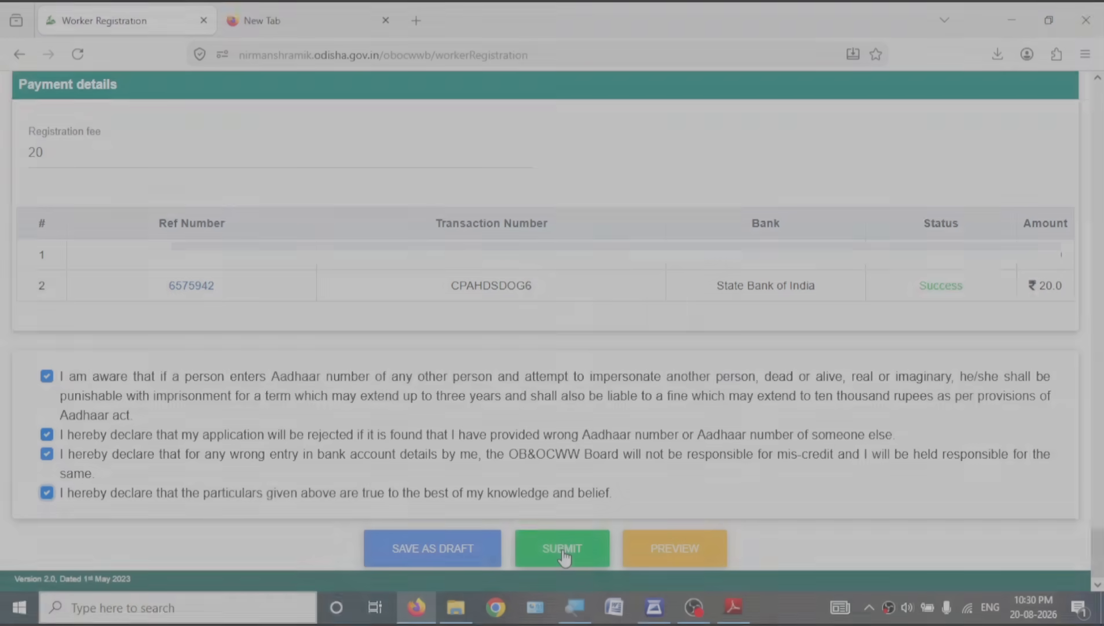
pyautogui.click(562, 549)
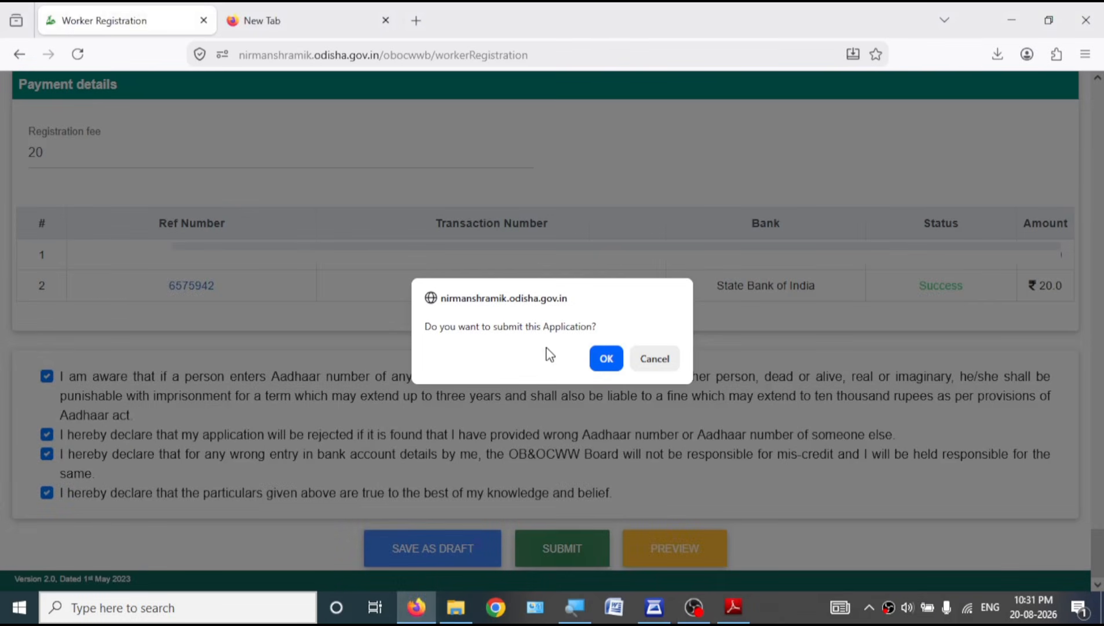
# Confirm submission, review the application preview, and give final confirmation to submit it
pyautogui.click(606, 359)
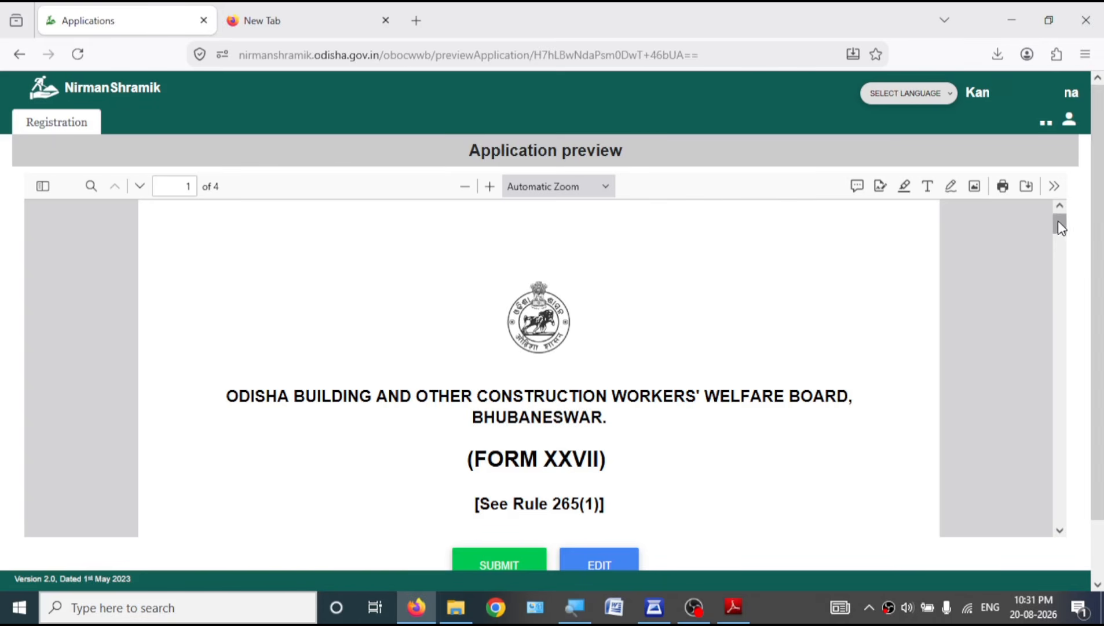
pyautogui.moveTo(1059, 219); pyautogui.dragTo(1060, 248)
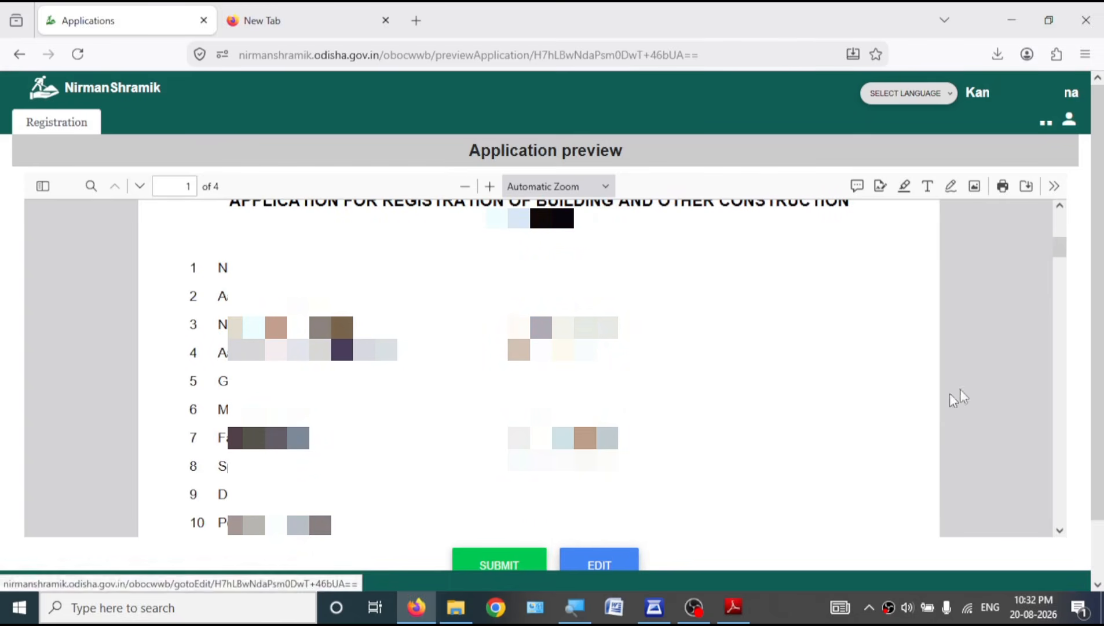
pyautogui.scroll(-1, 1098, 248)
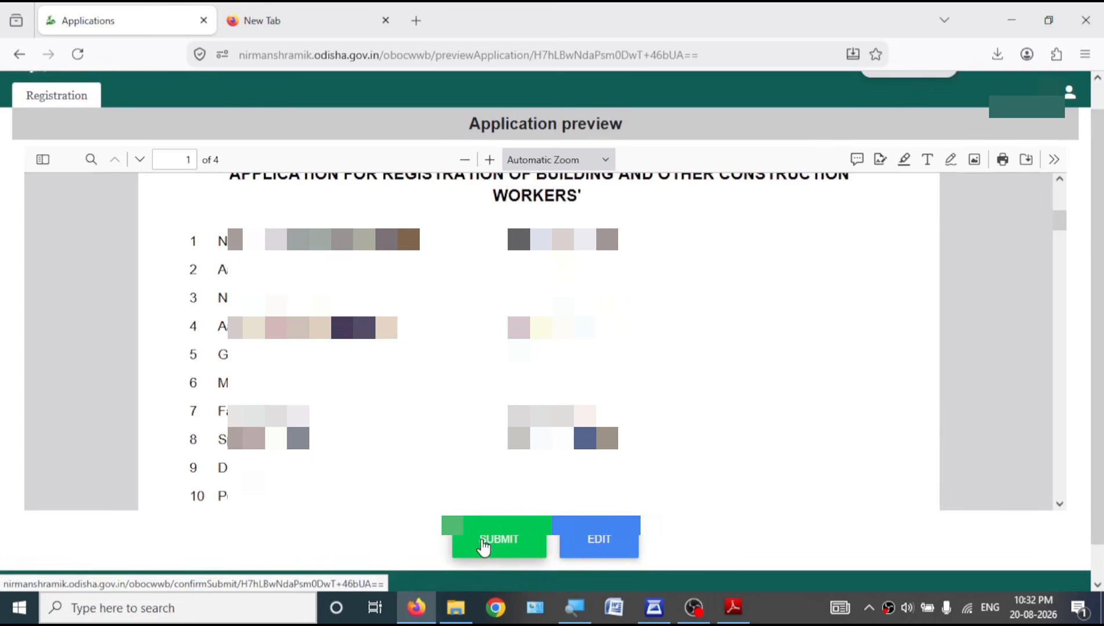
pyautogui.click(497, 544)
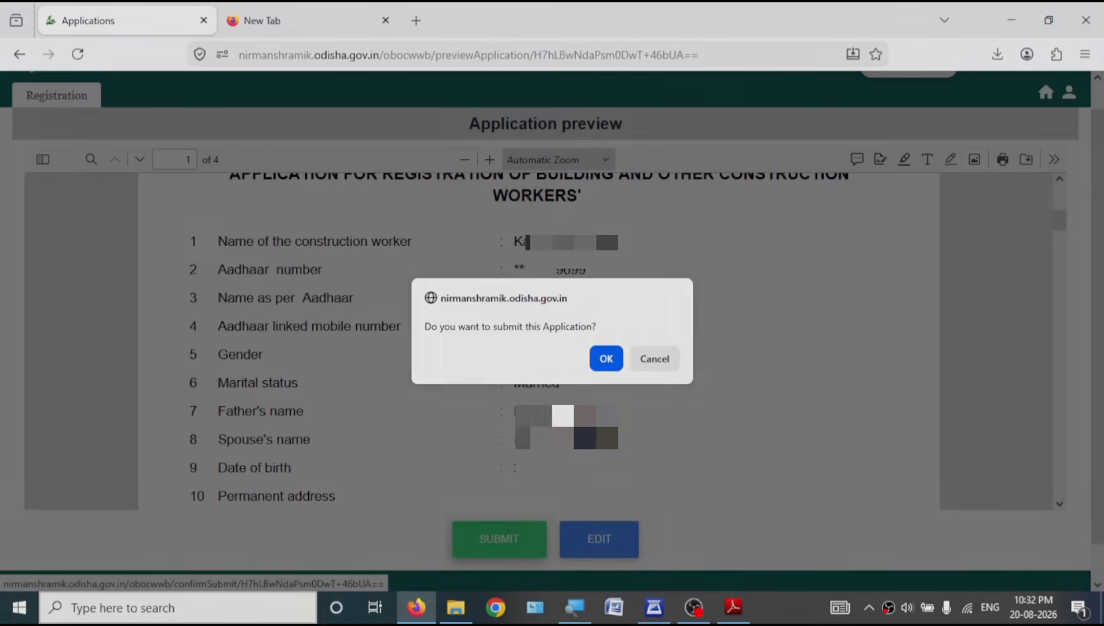
pyautogui.click(606, 358)
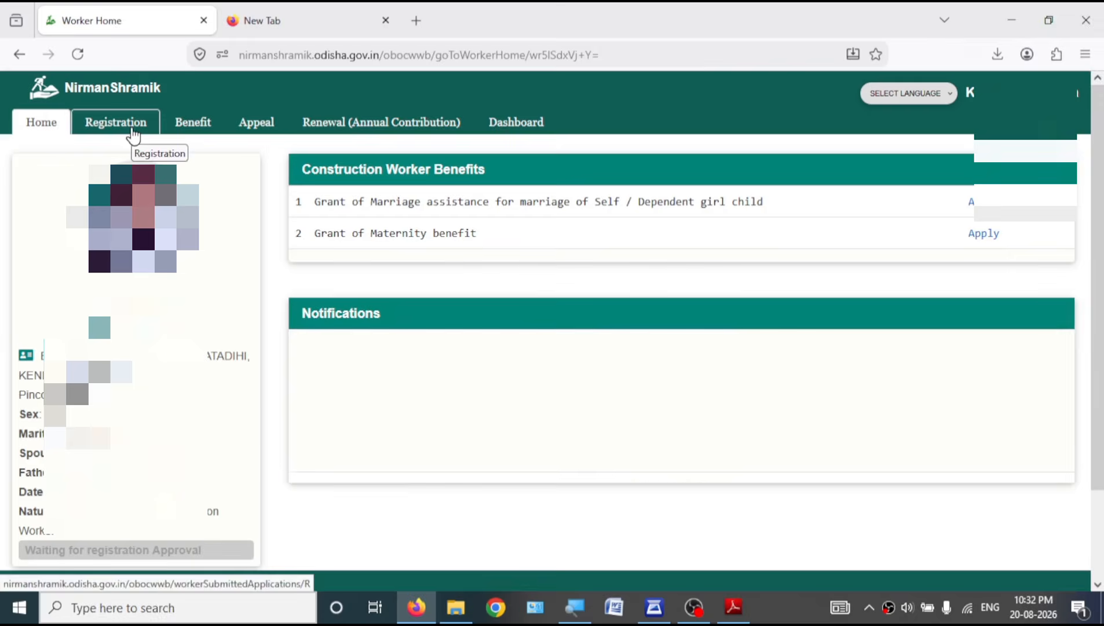
# Open the submitted 'Registration of construction worker' from the Registration tab and scroll through its Form XXVII
pyautogui.click(132, 135)
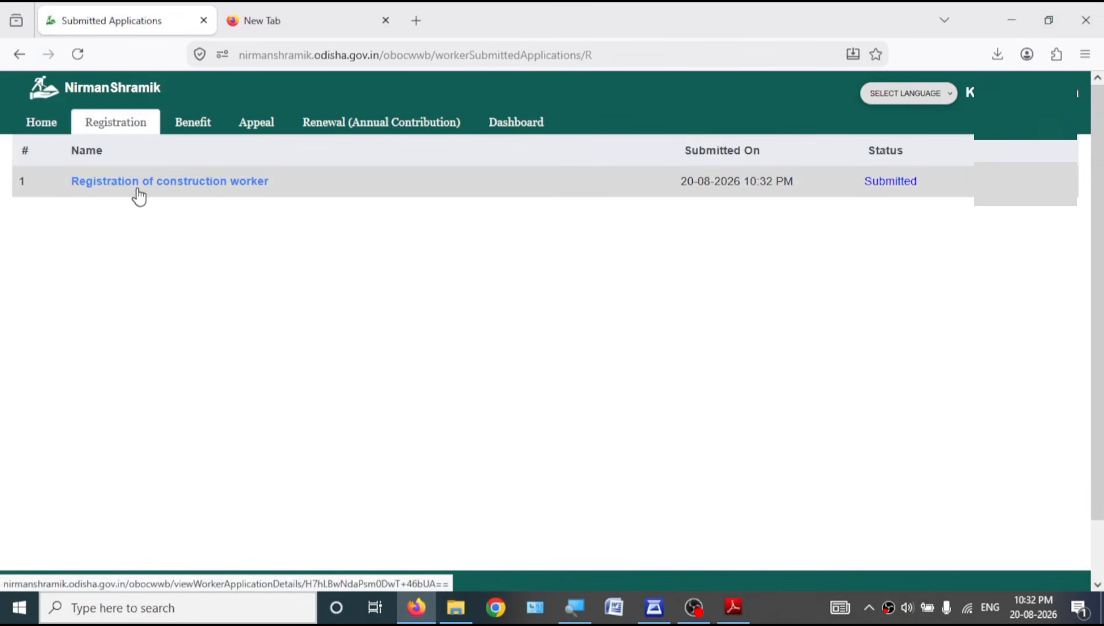
pyautogui.click(229, 191)
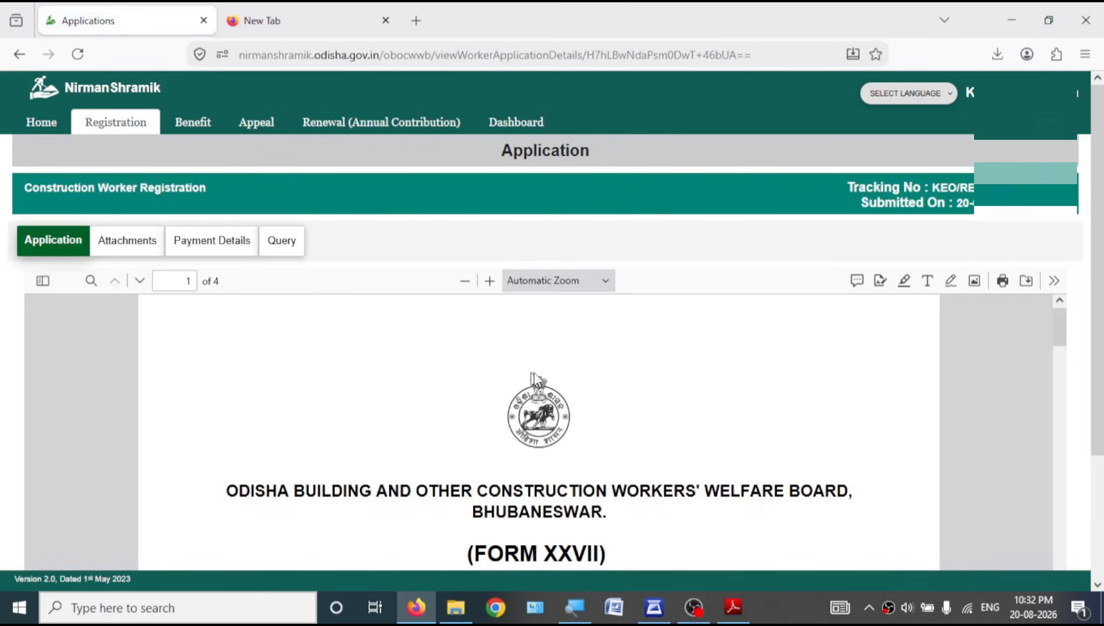
pyautogui.scroll(-3, 672, 443)
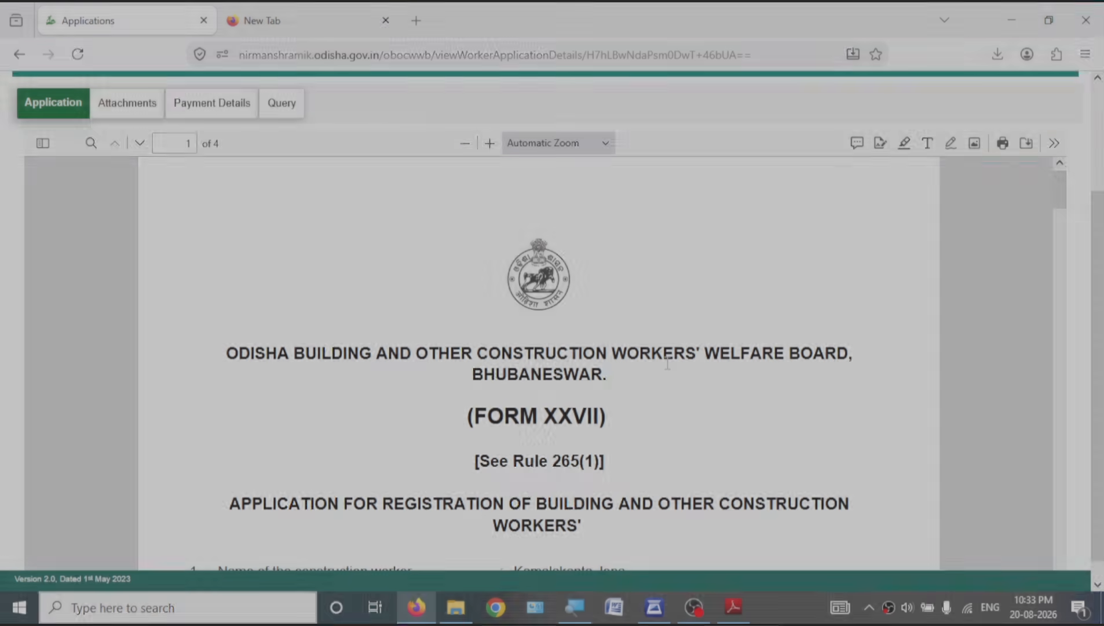
pyautogui.scroll(3, 104, 131)
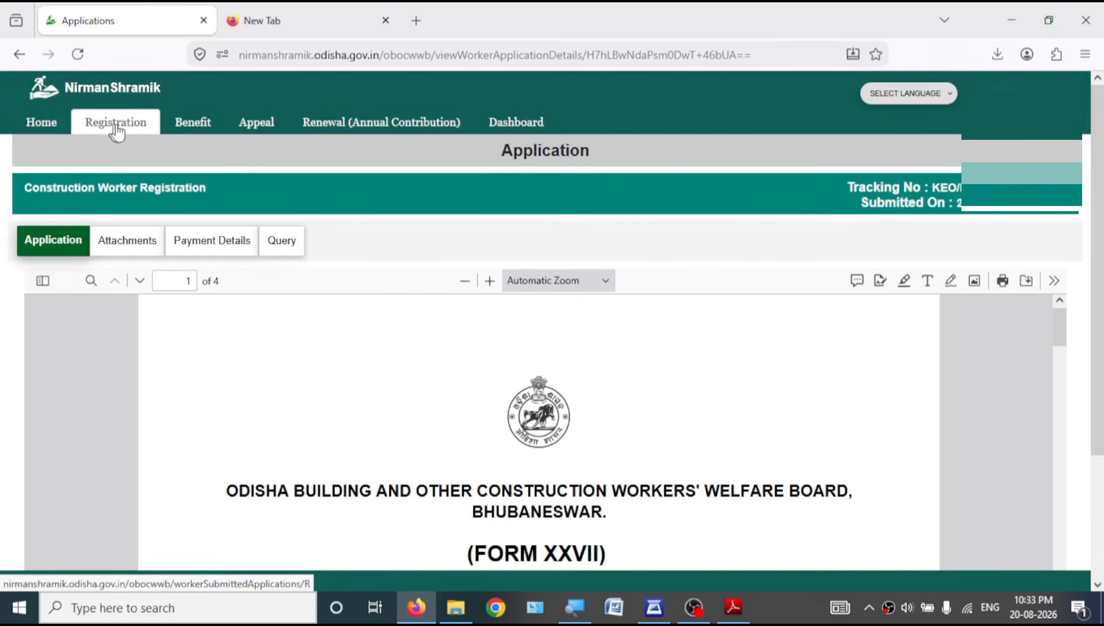
# Open the welfare board website's Downloads page listing model employment-proof certificate formats
pyautogui.click(120, 132)
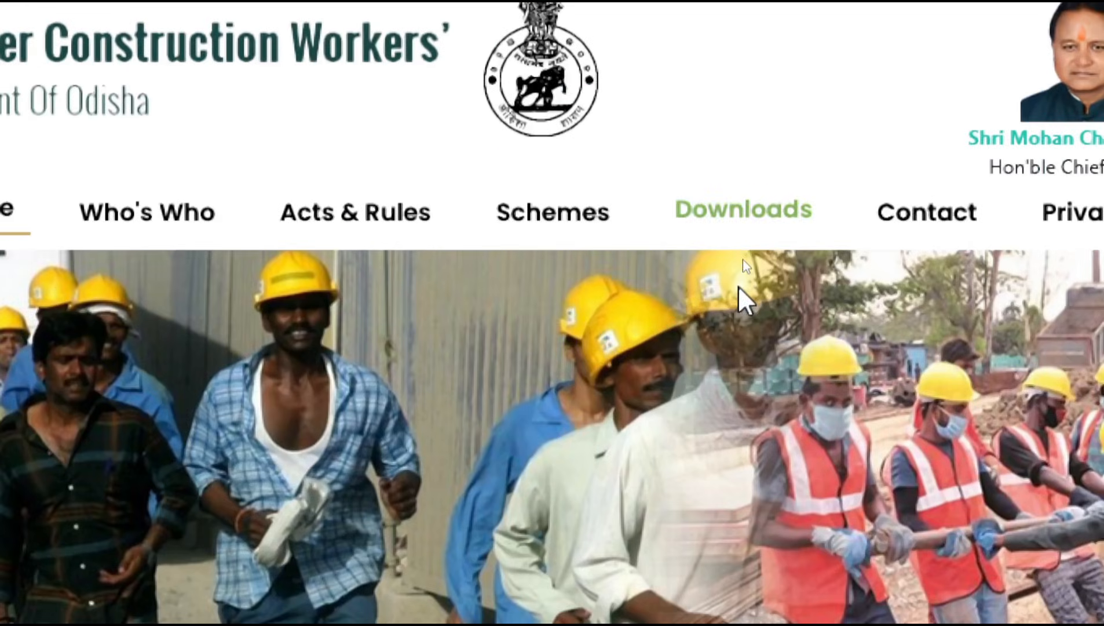
pyautogui.click(743, 214)
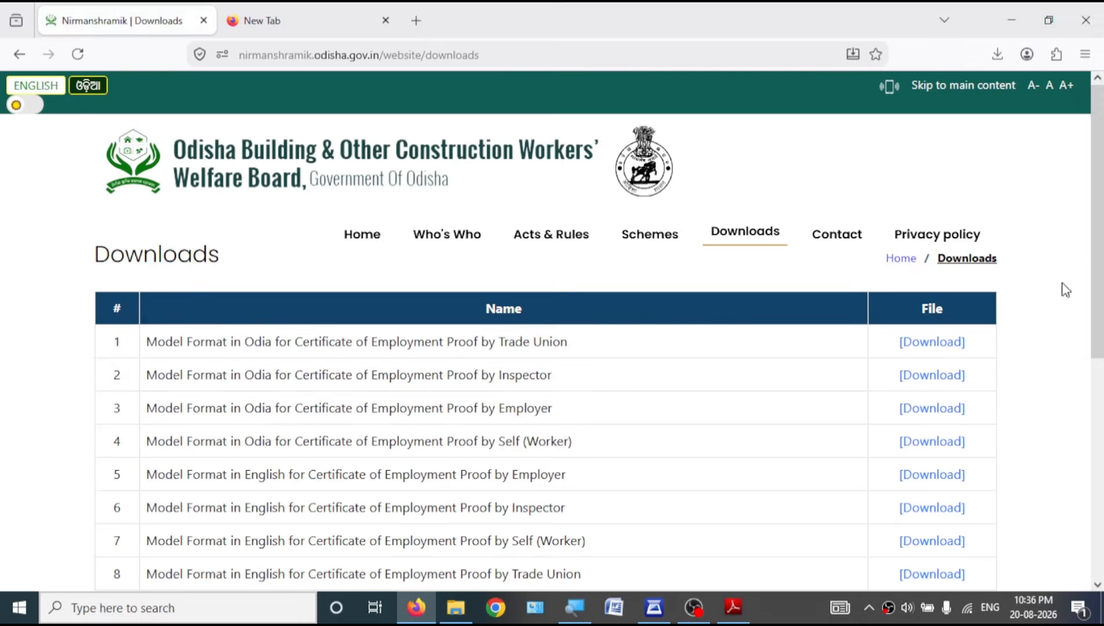
pyautogui.scroll(-2, 545, 435)
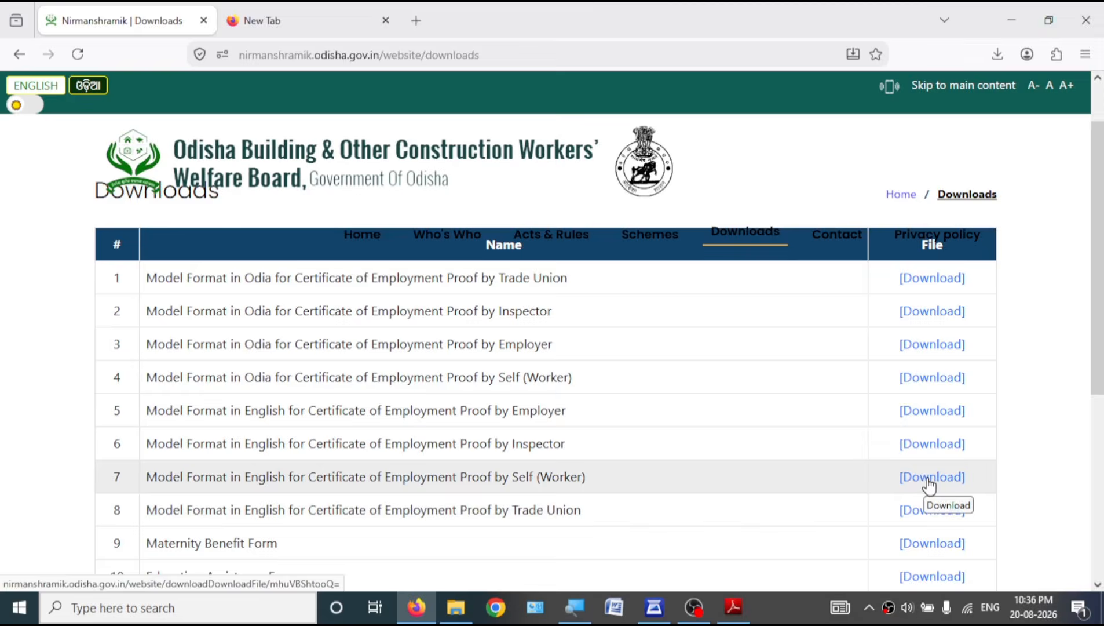
# Download the English Self (Worker) employment-proof certificate from row 7, review it, then return to Downloads
pyautogui.click(930, 477)
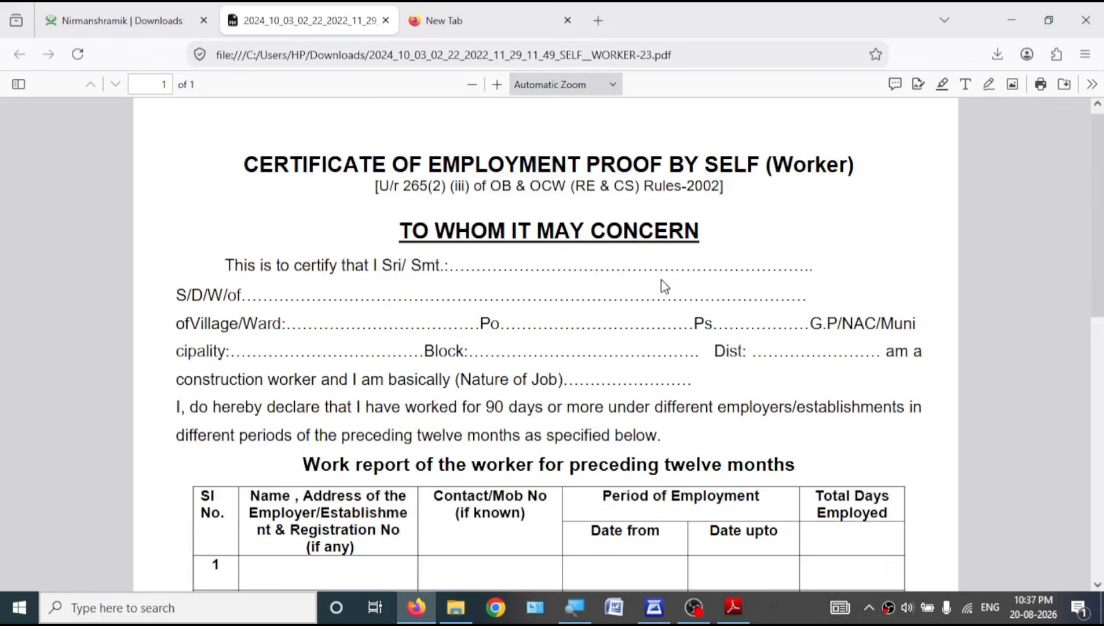
pyautogui.scroll(-1, 1098, 243)
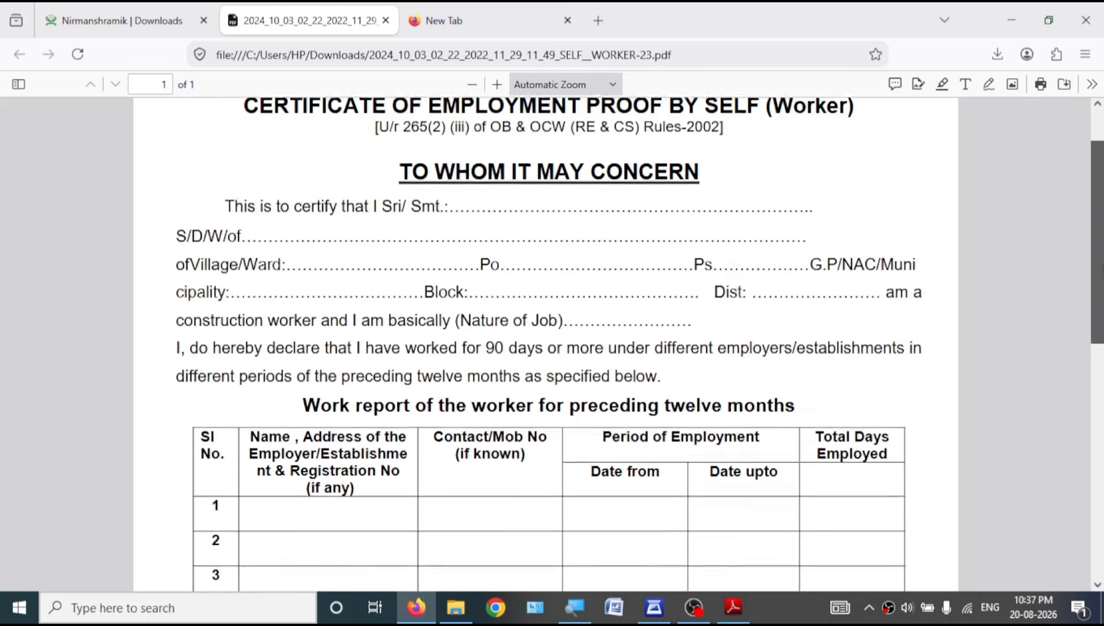
pyautogui.moveTo(1103, 271); pyautogui.dragTo(1103, 364)
pyautogui.moveTo(1103, 313); pyautogui.dragTo(1103, 190)
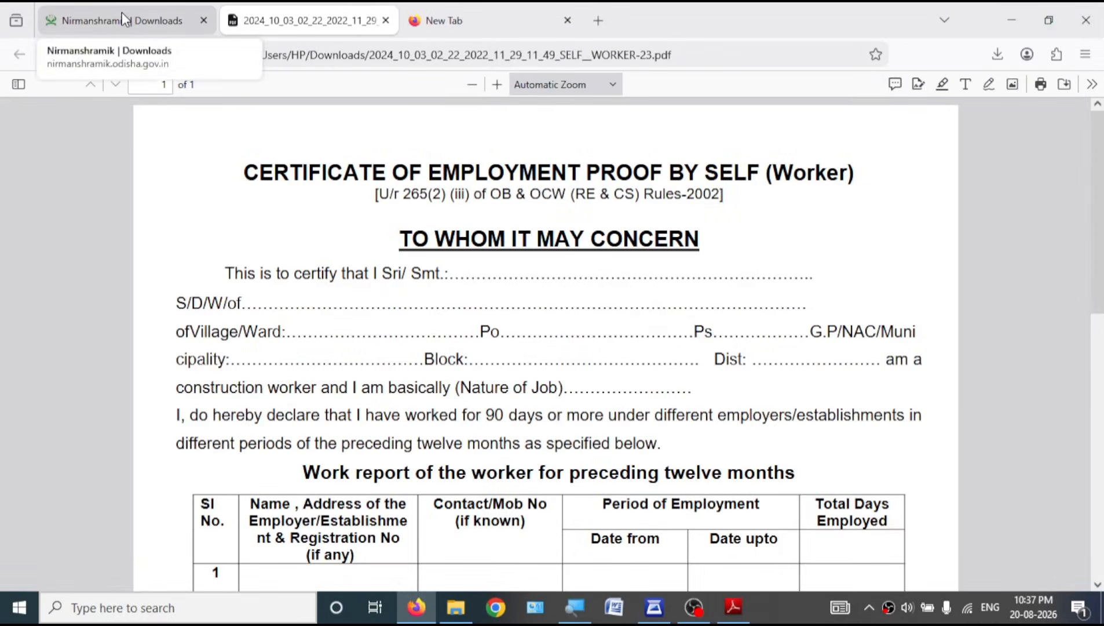
pyautogui.click(121, 21)
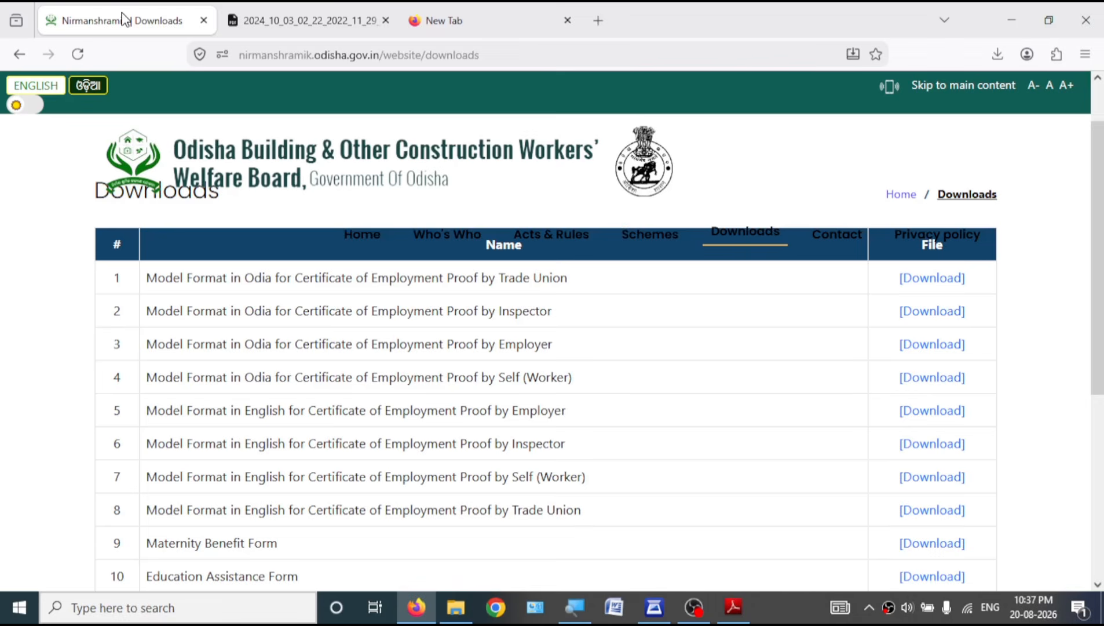